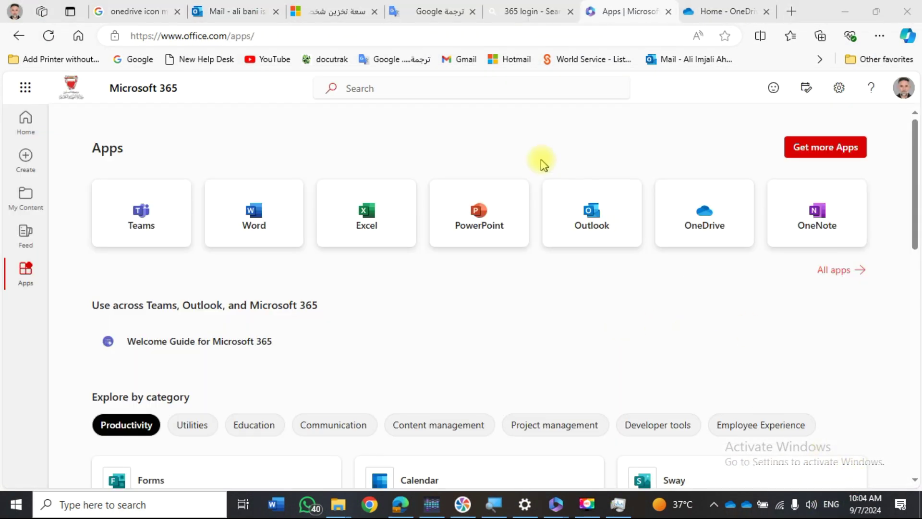
pyautogui.click(520, 17)
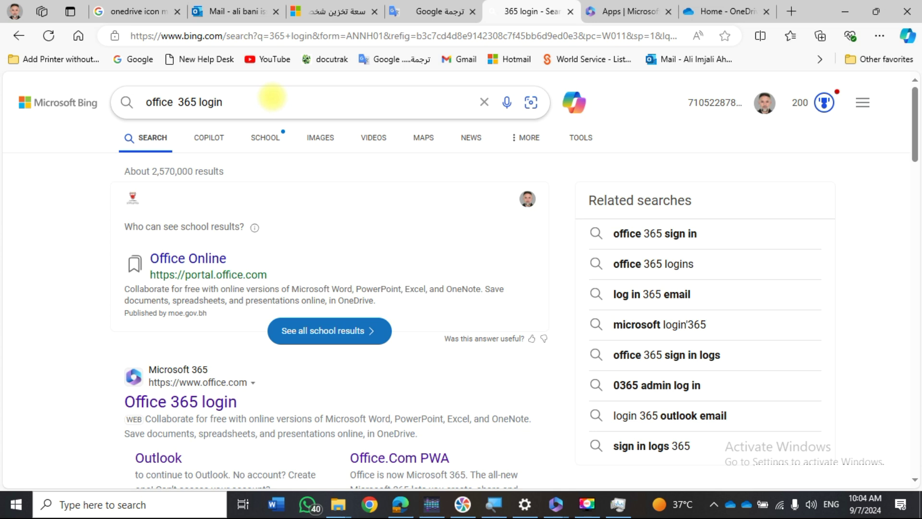
pyautogui.click(272, 97)
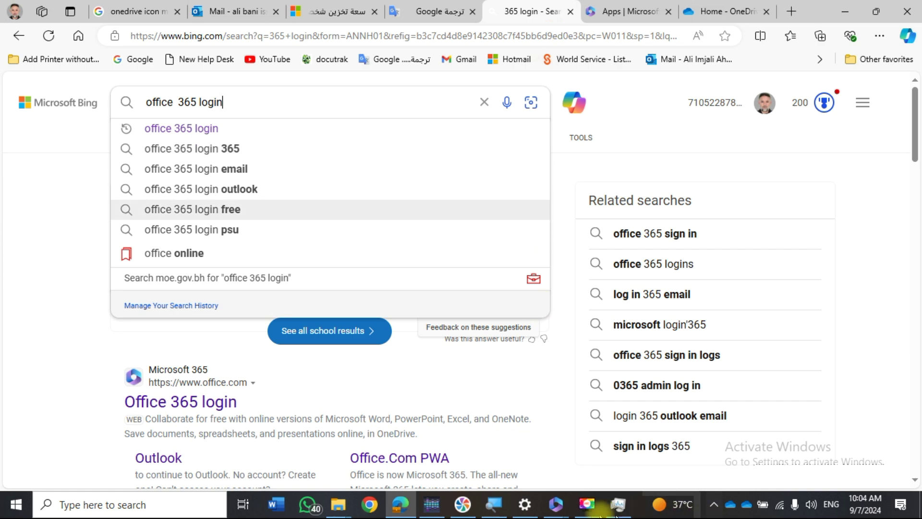
pyautogui.moveTo(557, 510)
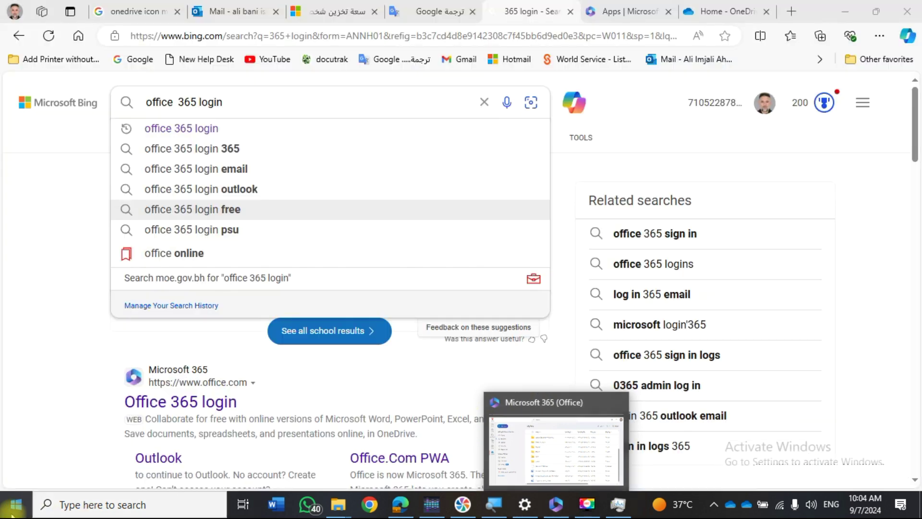
pyautogui.click(16, 504)
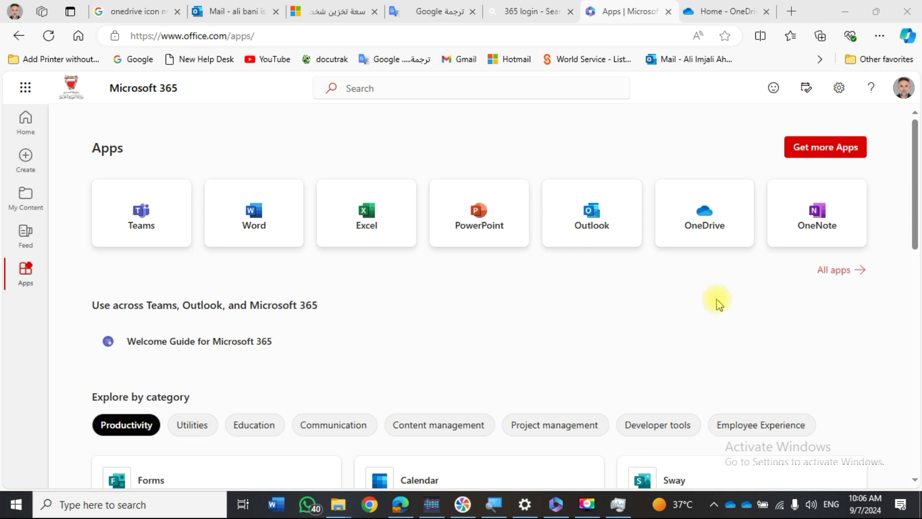
# - Open OneDrive from the Microsoft 365 apps and upload the file Test111.docx from the computer's Desktop folder
pyautogui.click(703, 213)
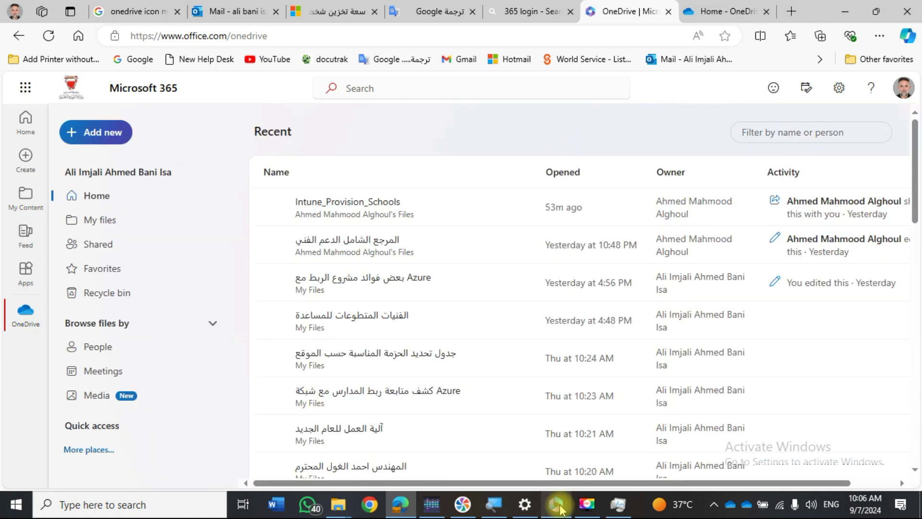
pyautogui.moveTo(559, 509)
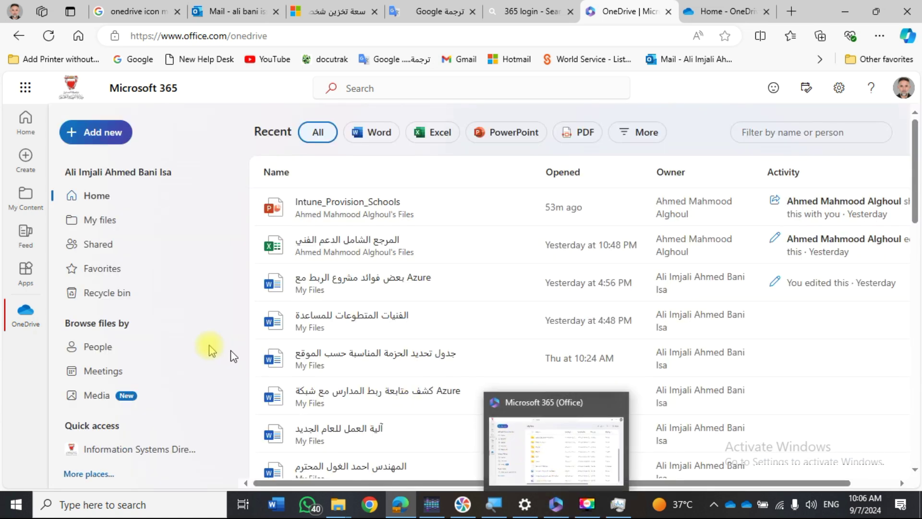
pyautogui.click(103, 135)
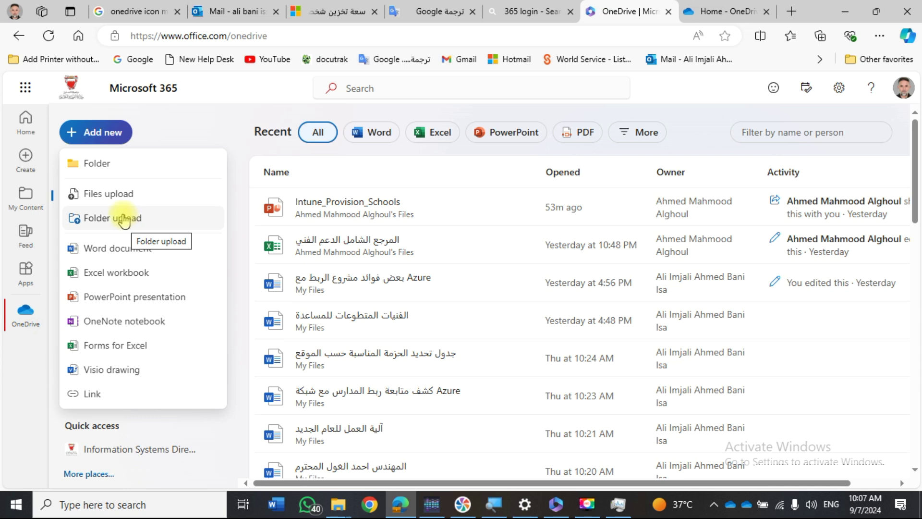
pyautogui.click(119, 194)
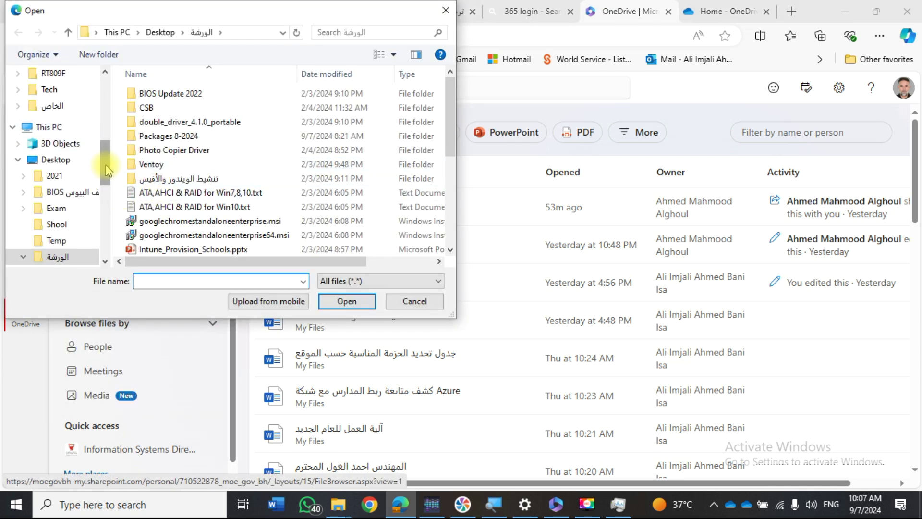
pyautogui.click(55, 159)
pyautogui.scroll(-6, 233, 211)
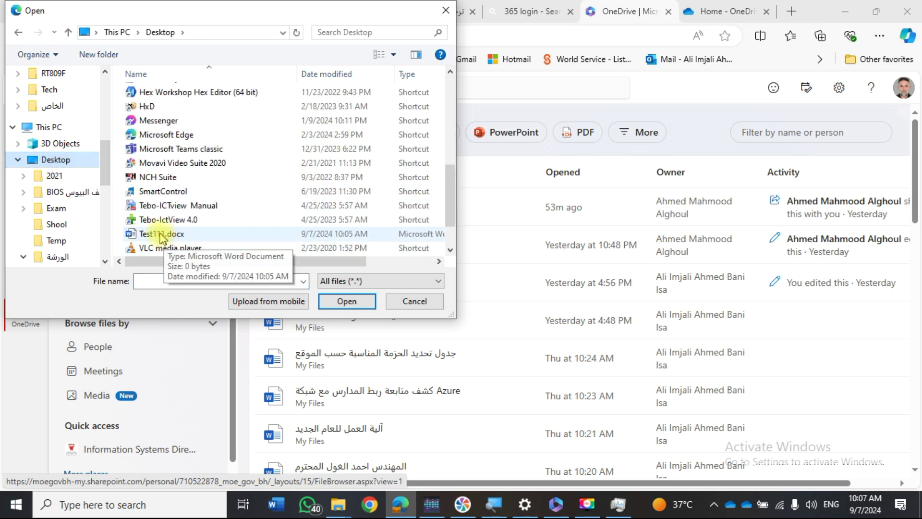
pyautogui.click(155, 233)
pyautogui.click(343, 304)
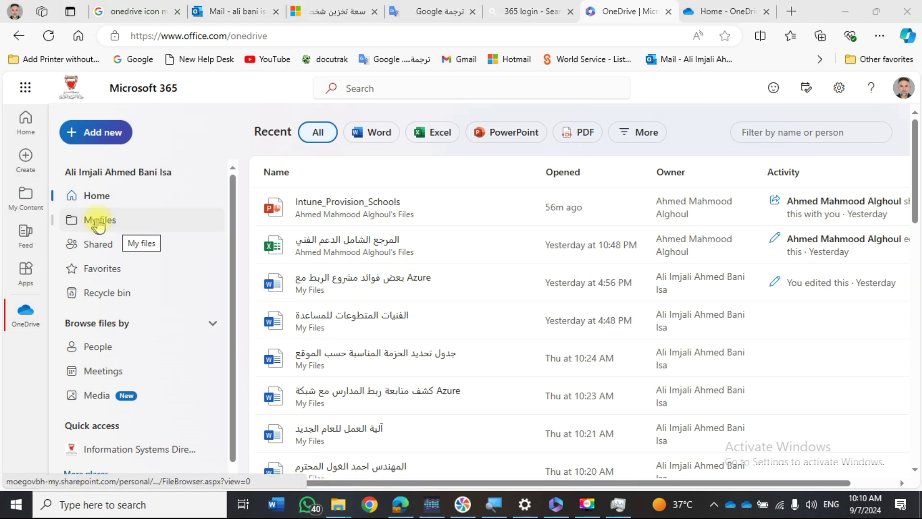
# - Show My files and look for the uploaded Test111.docx in the list
pyautogui.click(101, 222)
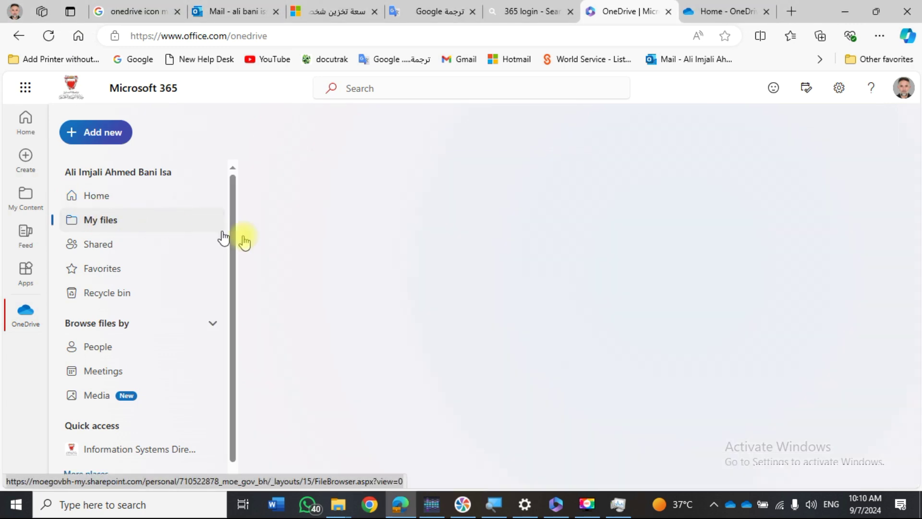
pyautogui.scroll(-2, 382, 294)
pyautogui.scroll(-4, 382, 294)
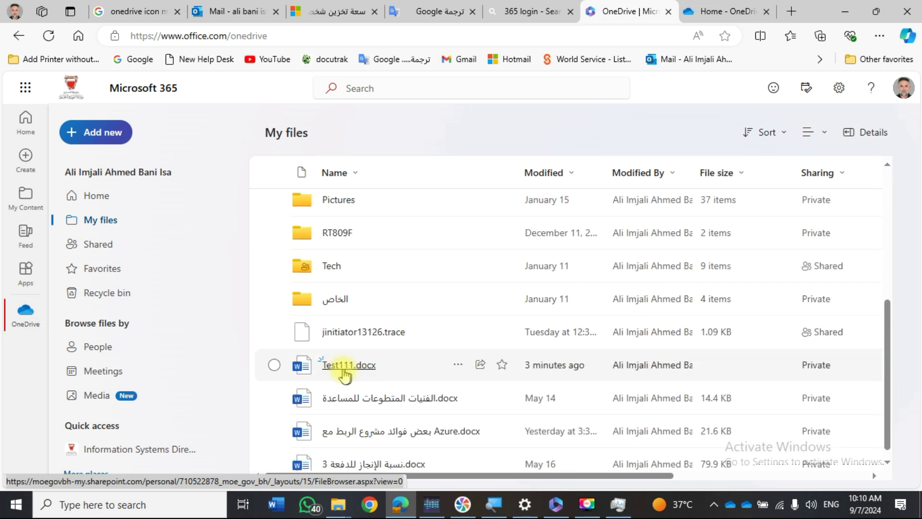
pyautogui.moveTo(344, 373)
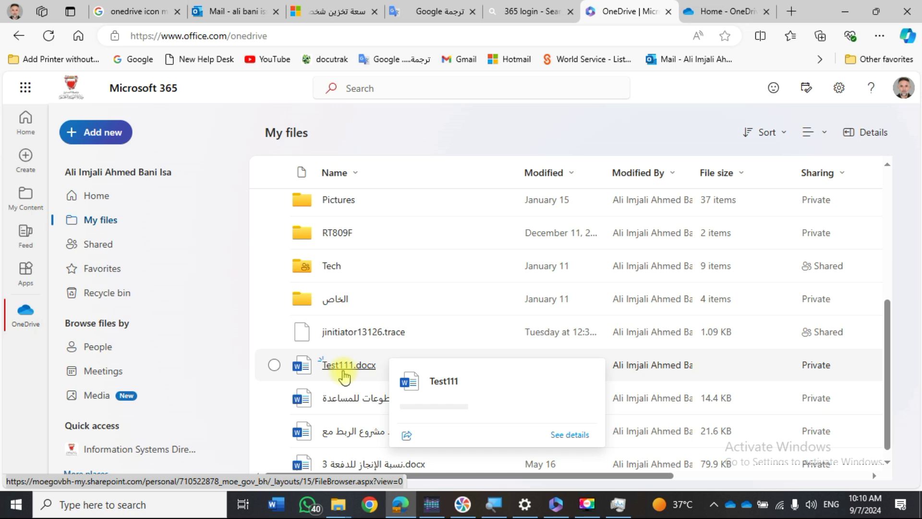
pyautogui.scroll(5, 344, 376)
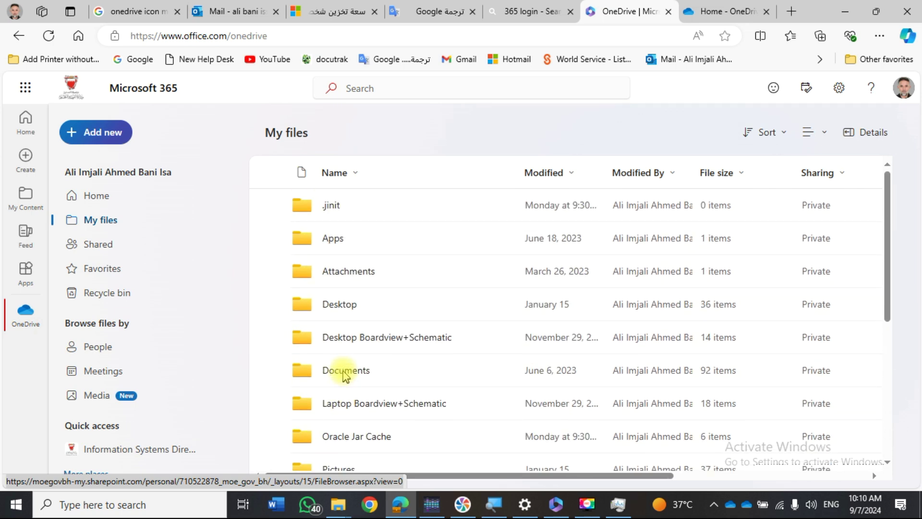
# - Upload the whole Shool folder from the computer's Desktop to My files and allow the site to receive its files
pyautogui.click(112, 137)
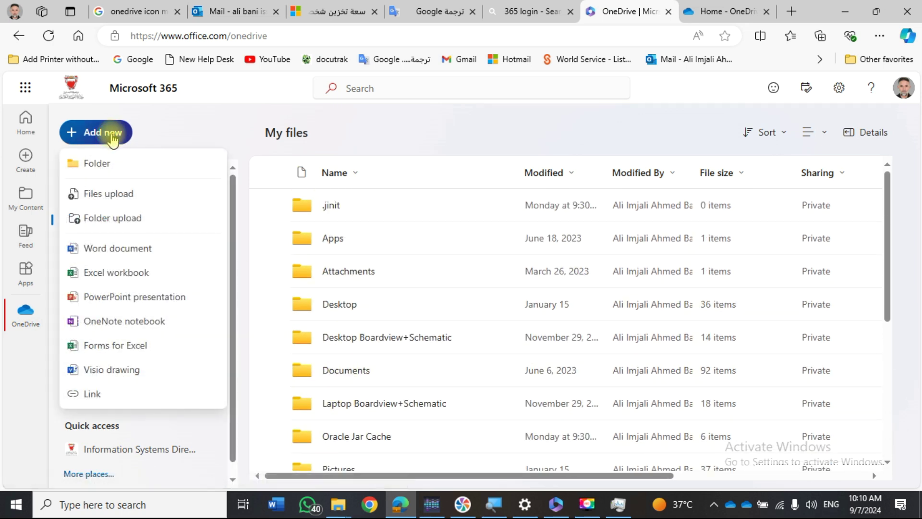
pyautogui.click(101, 226)
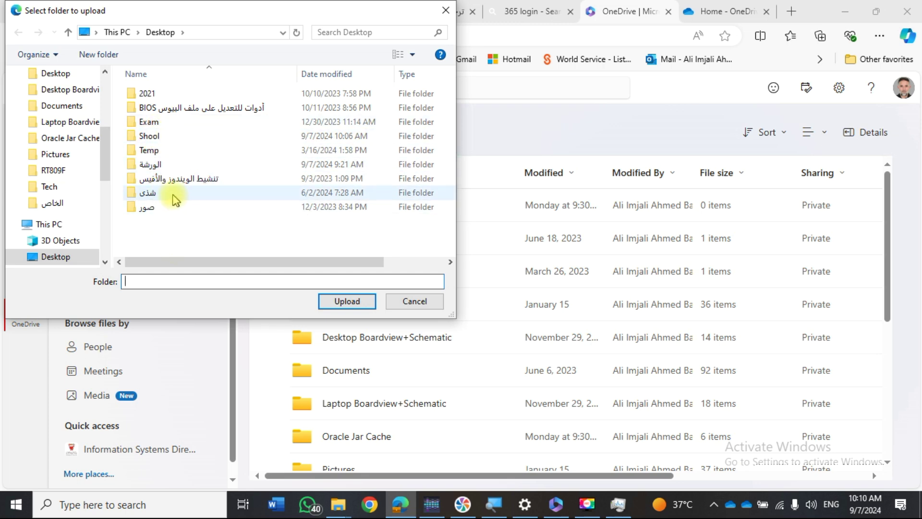
pyautogui.click(58, 256)
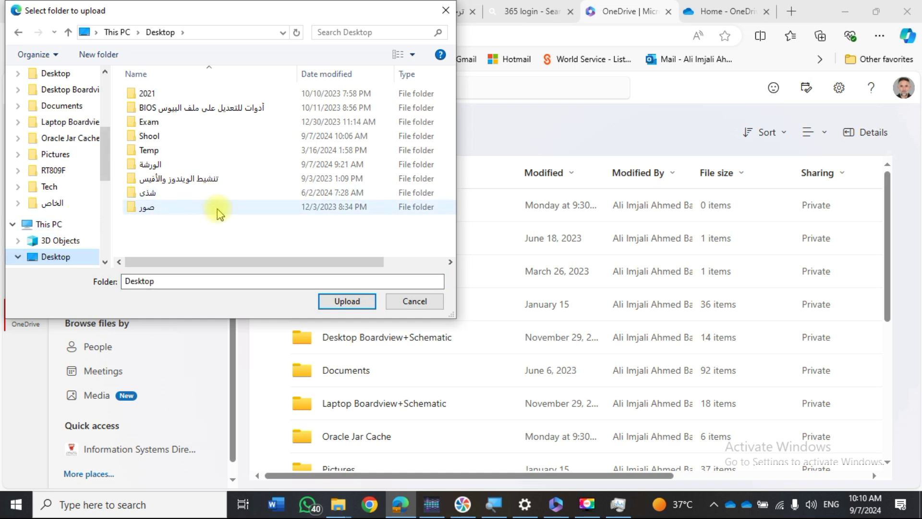
pyautogui.click(207, 137)
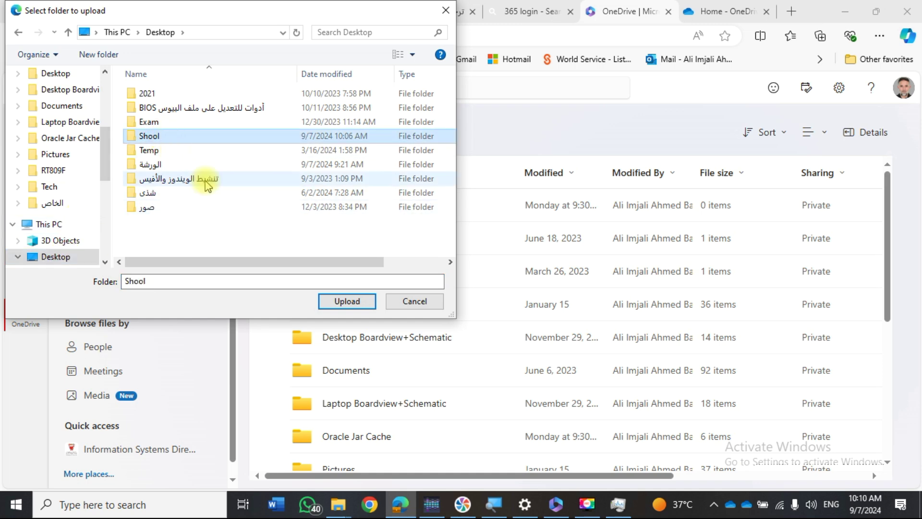
pyautogui.click(347, 301)
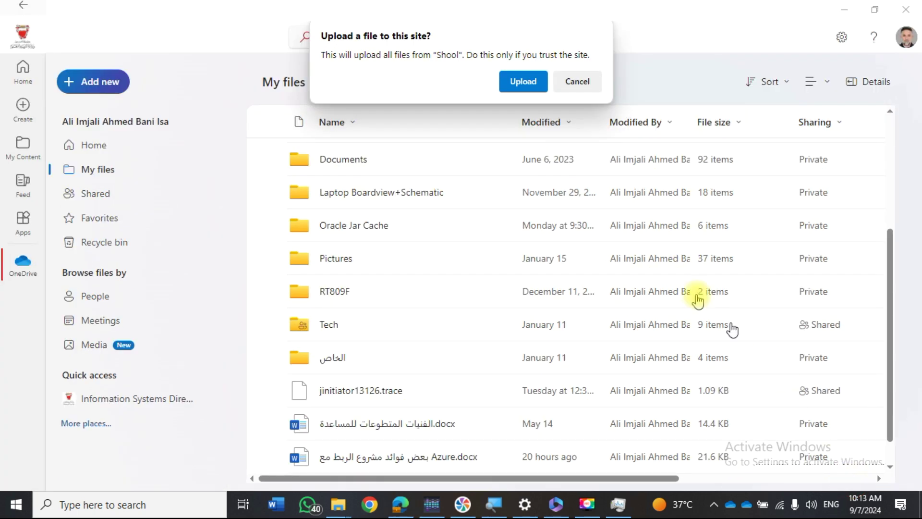
pyautogui.click(523, 82)
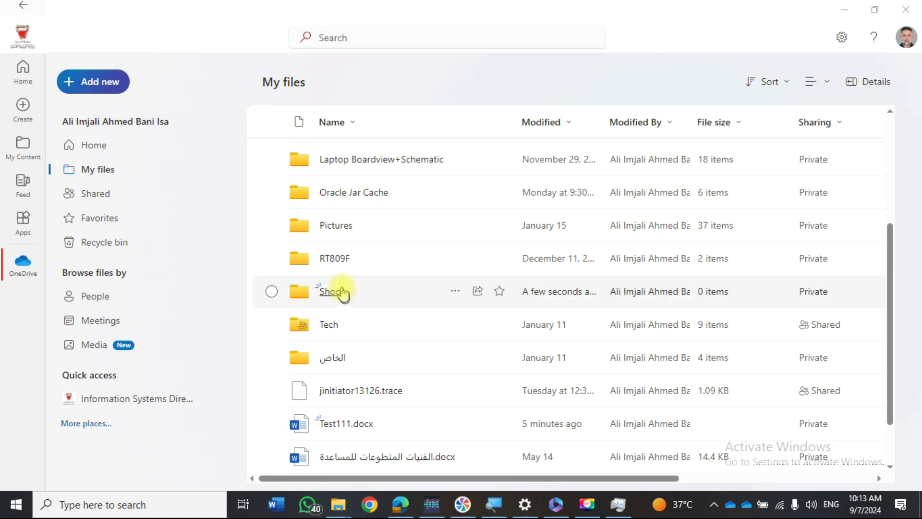
# - Create a new folder named 123 in My files, keeping the default yellow colour
pyautogui.click(101, 83)
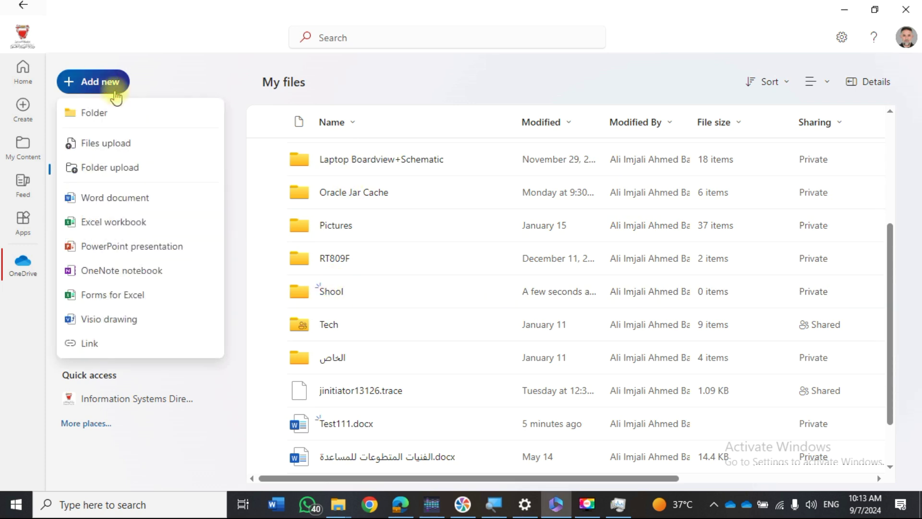
pyautogui.click(87, 115)
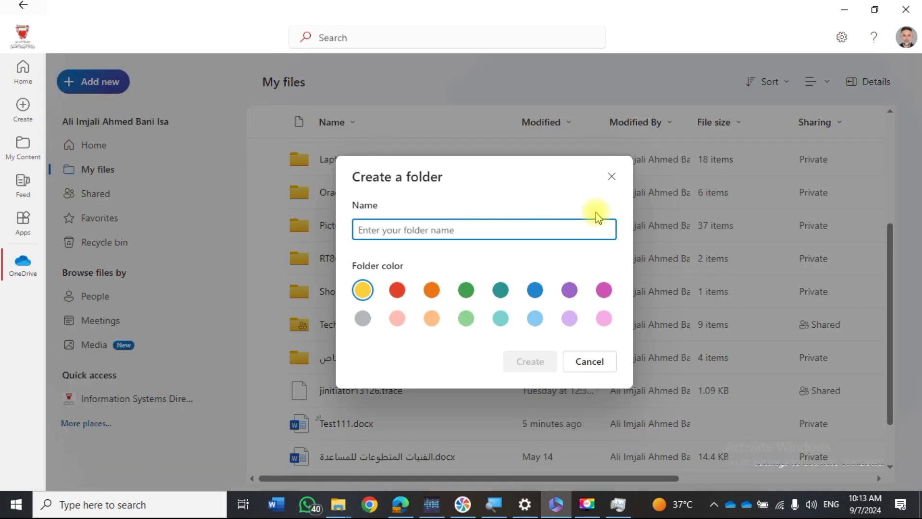
pyautogui.write('123')
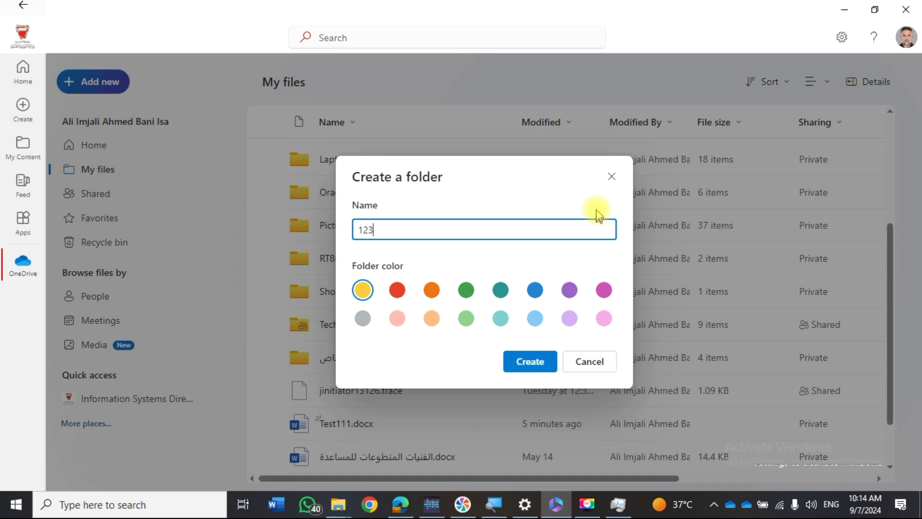
pyautogui.click(533, 361)
pyautogui.scroll(5, 538, 364)
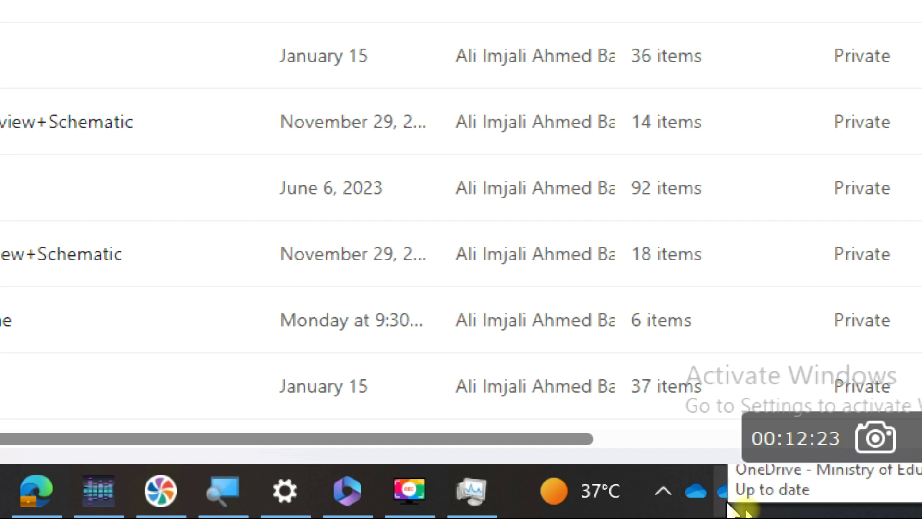
# - Open the desktop sync client's settings for the OneDrive - Ministry of Education account
pyautogui.click(694, 503)
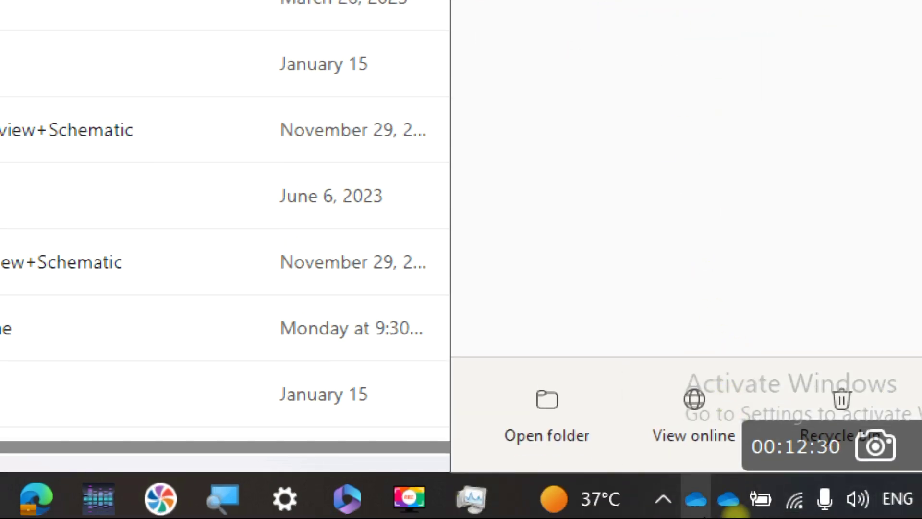
pyautogui.click(695, 499)
pyautogui.click(728, 499)
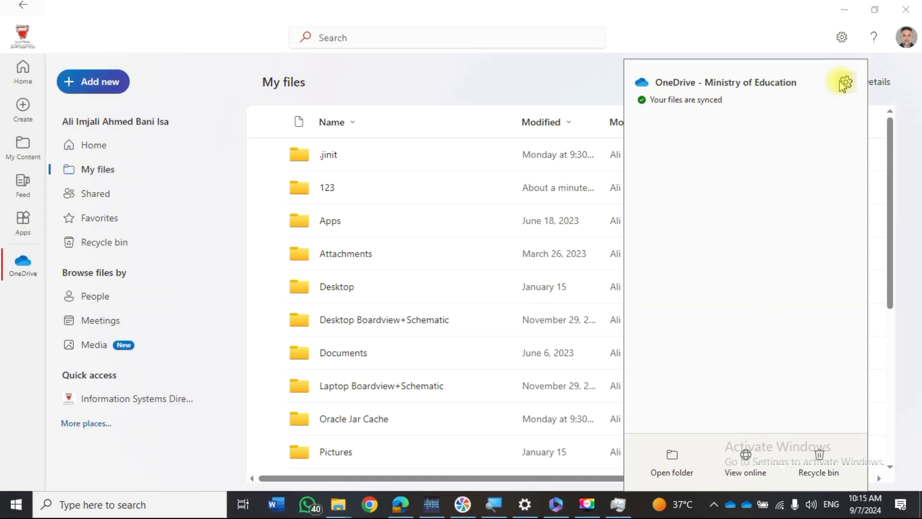
pyautogui.click(845, 85)
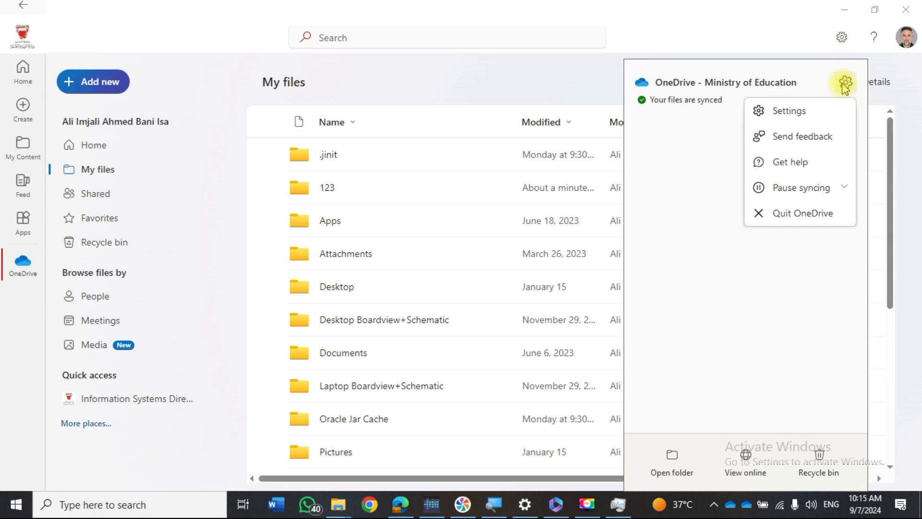
pyautogui.click(790, 111)
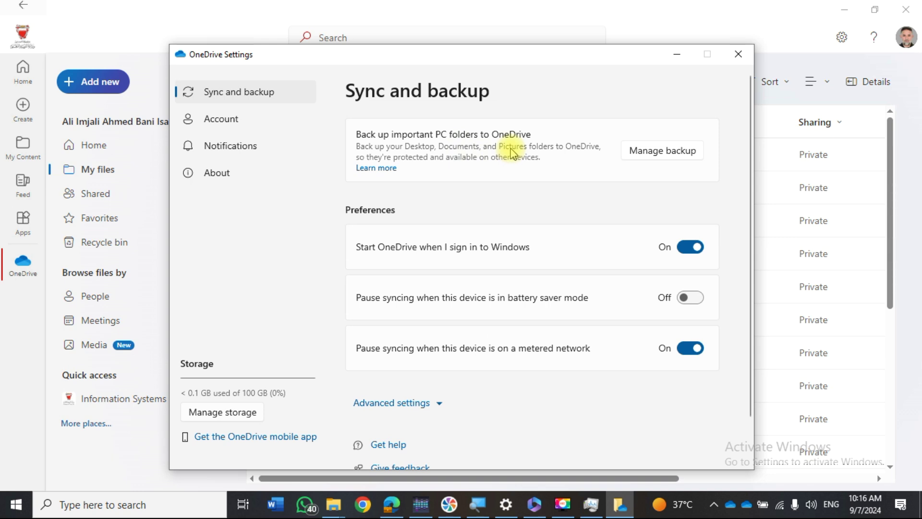
# - Turn on backup of this PC's Pictures folder to OneDrive and save the change
pyautogui.click(664, 152)
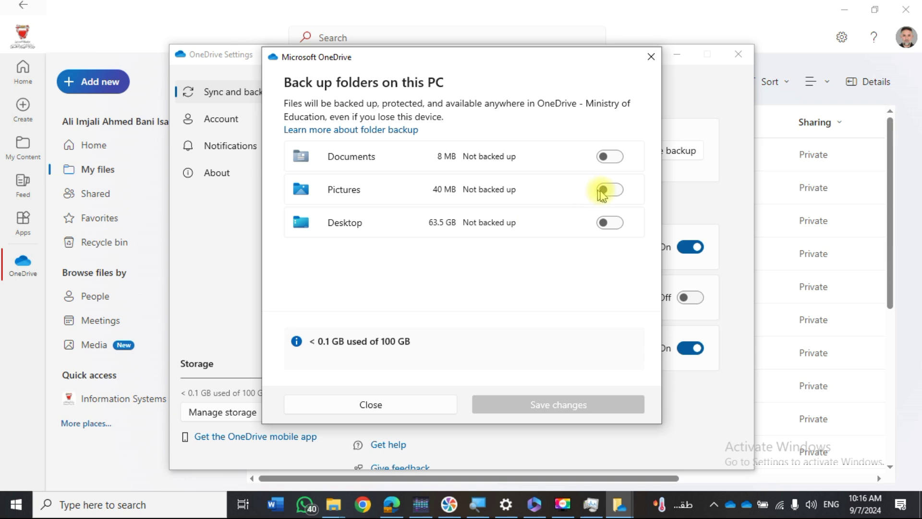
pyautogui.click(616, 192)
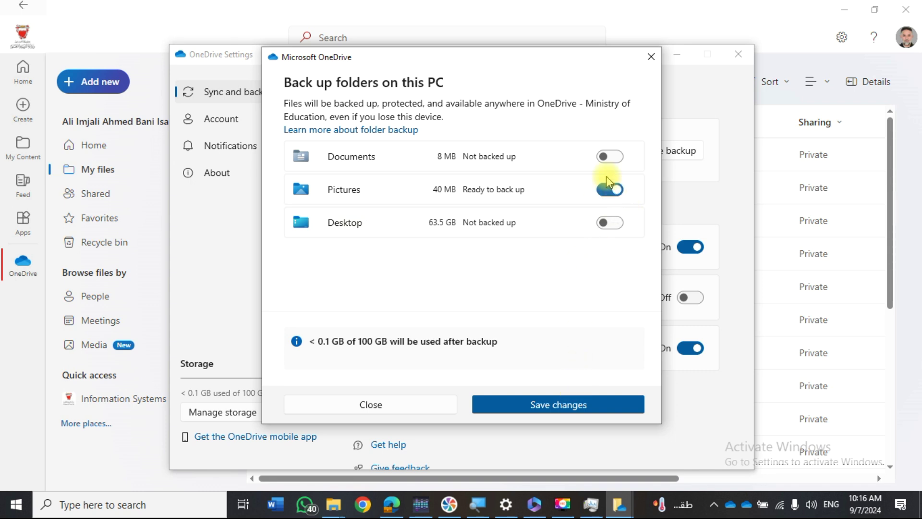
pyautogui.click(566, 410)
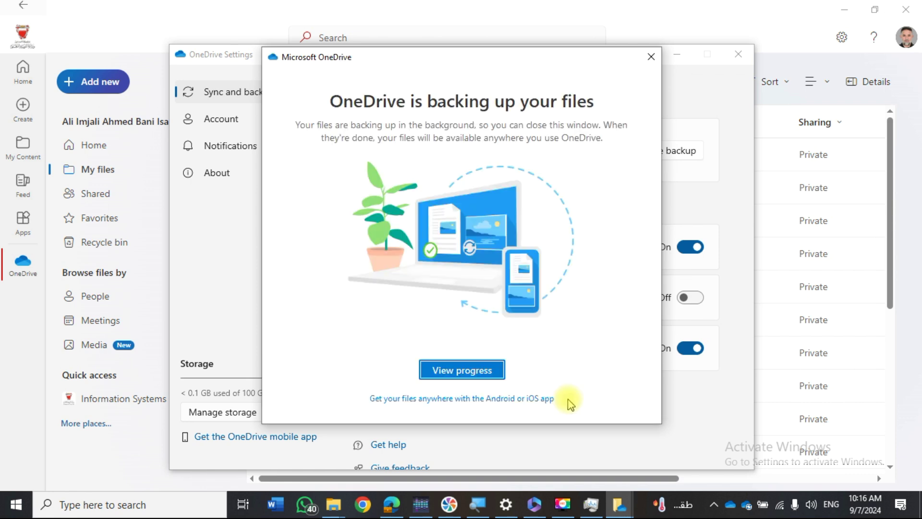
# - View the backup progress and check the sync status of the OneDrive - Ministry of Education account
pyautogui.click(474, 375)
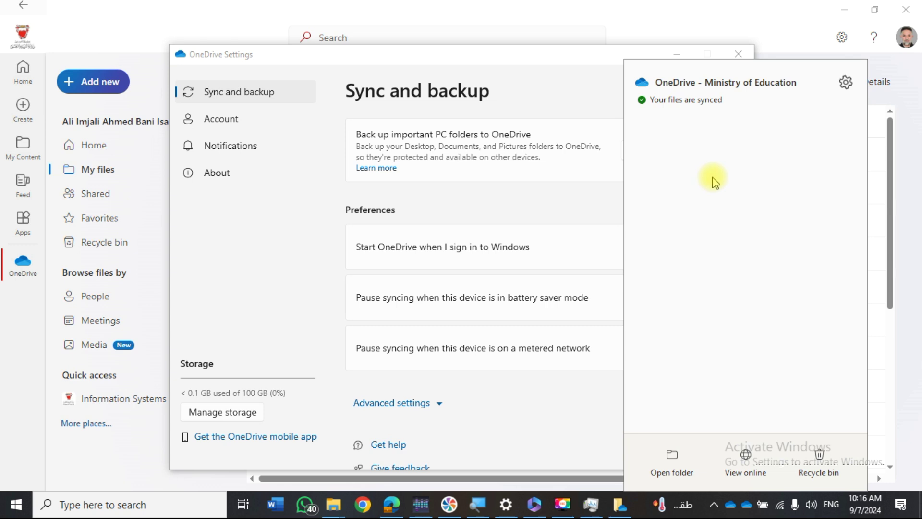
pyautogui.click(845, 502)
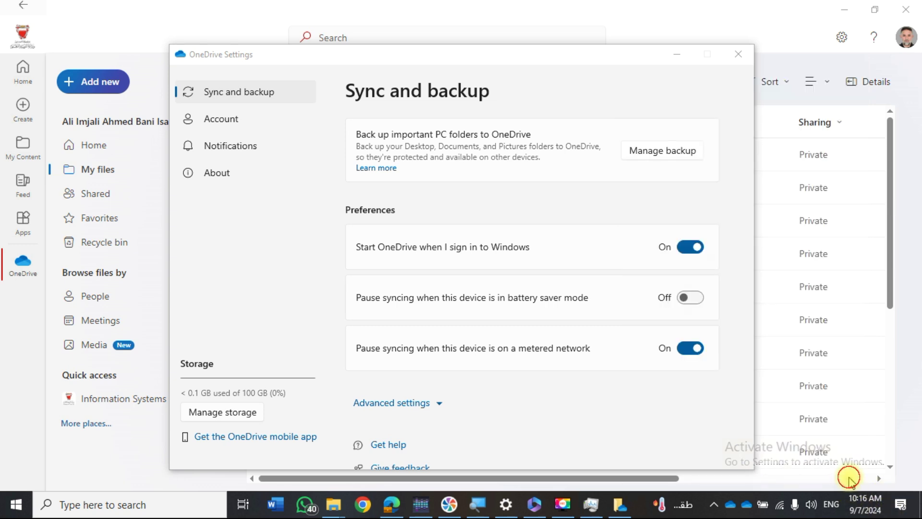
pyautogui.click(747, 504)
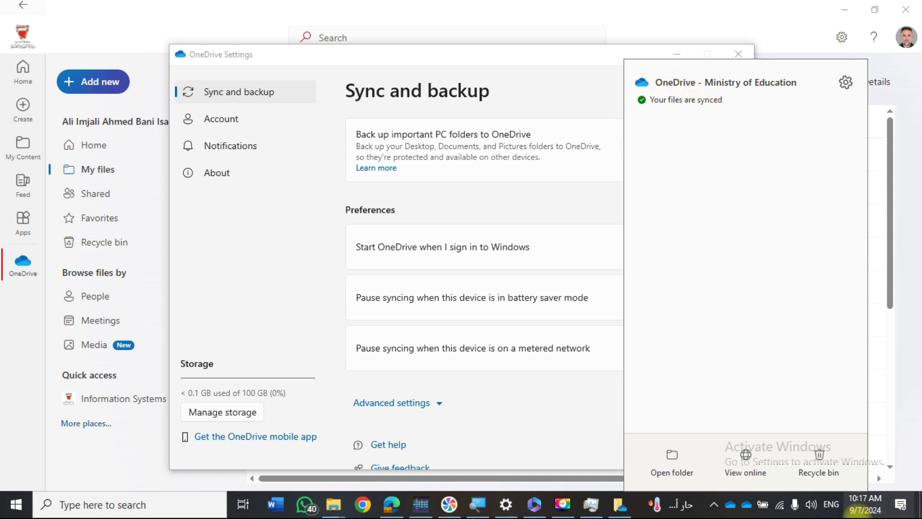
pyautogui.click(845, 486)
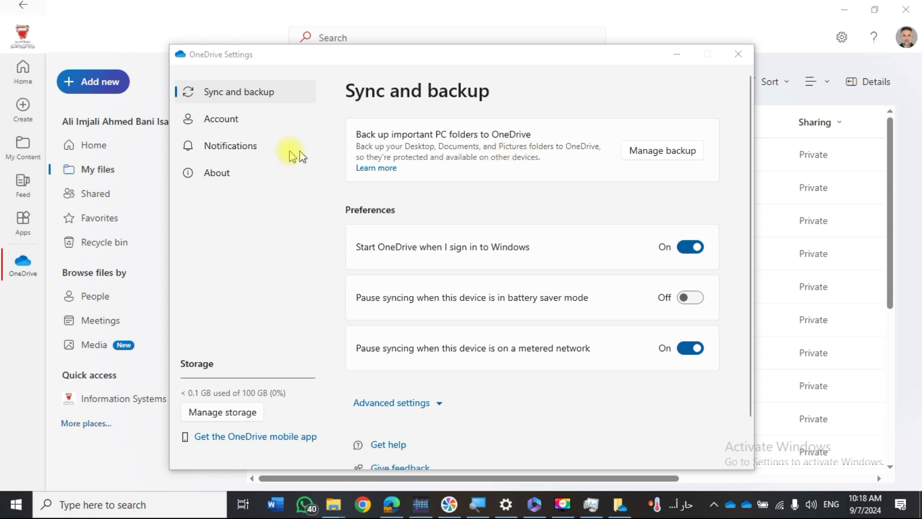
# - Review the sync client's Account, Notifications and About settings, and return to the Sync and backup settings
pyautogui.click(221, 126)
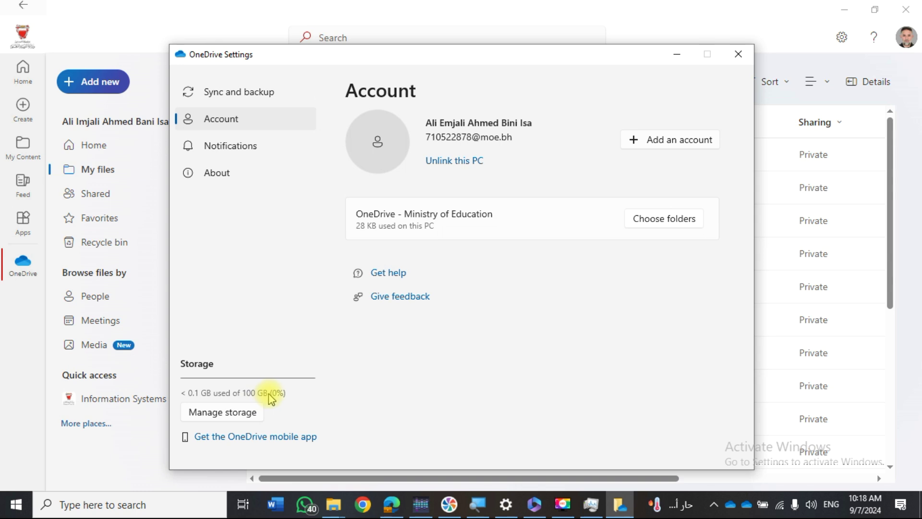
pyautogui.click(230, 145)
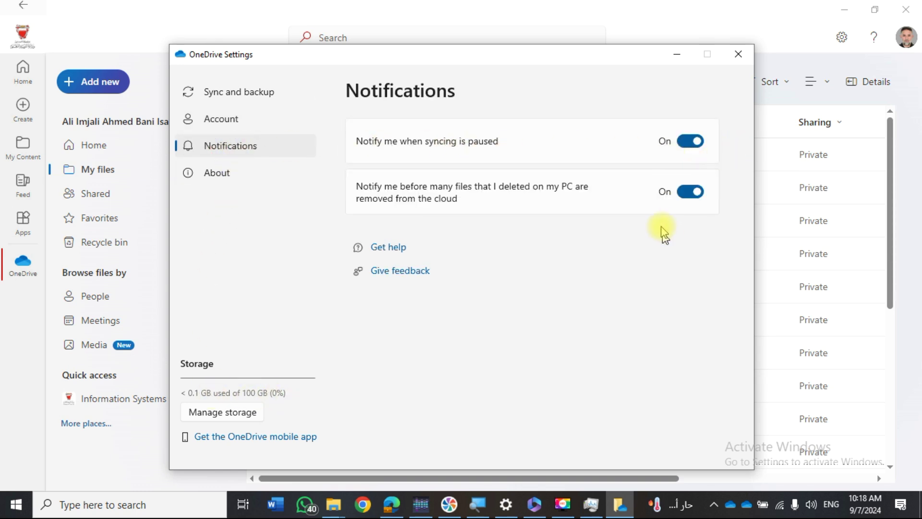
pyautogui.click(201, 181)
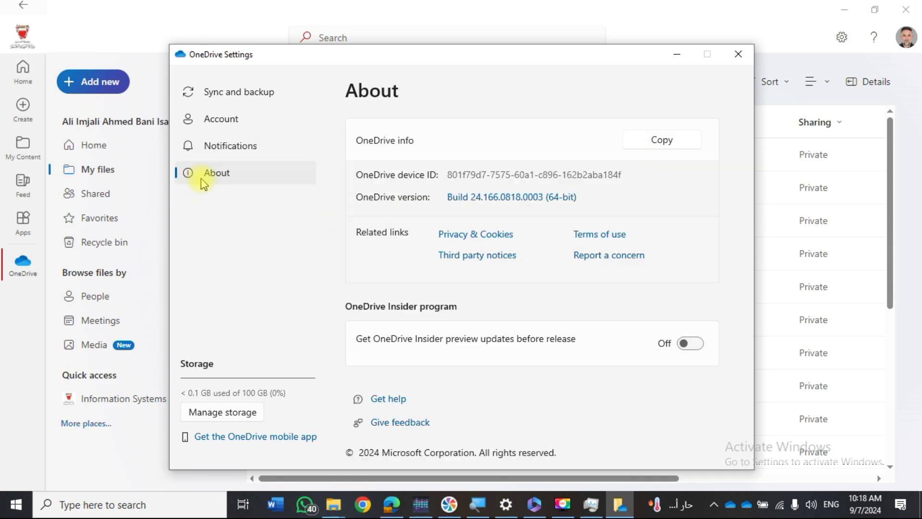
pyautogui.click(247, 93)
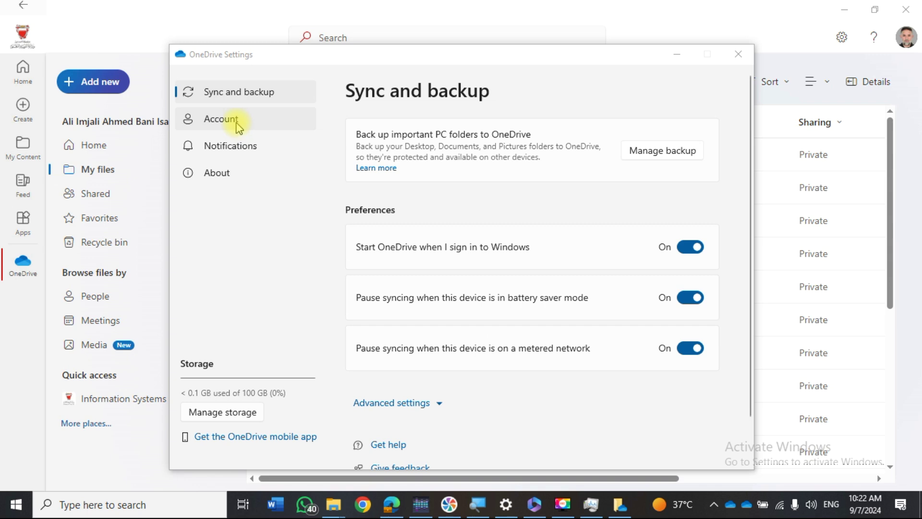
# - Review which folders of the OneDrive - Ministry of Education account are available on this PC, keeping all files available
pyautogui.click(221, 119)
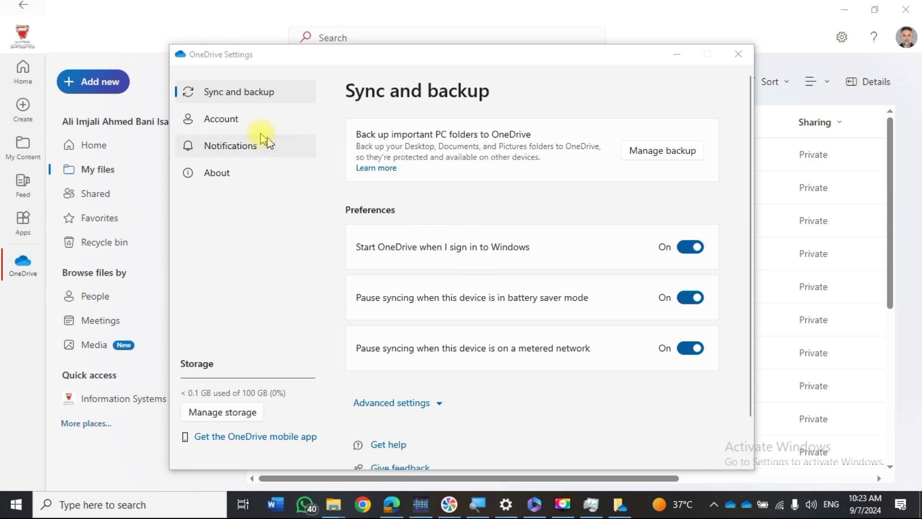
pyautogui.click(230, 124)
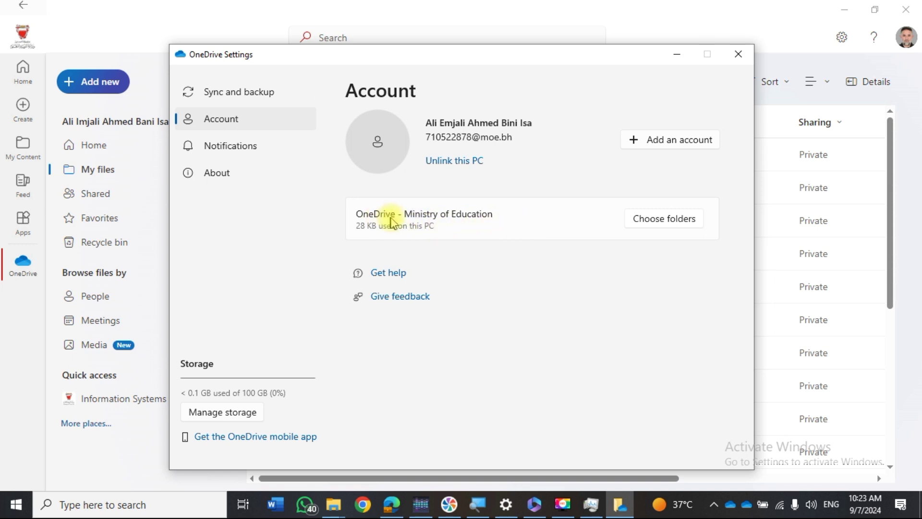
pyautogui.click(666, 223)
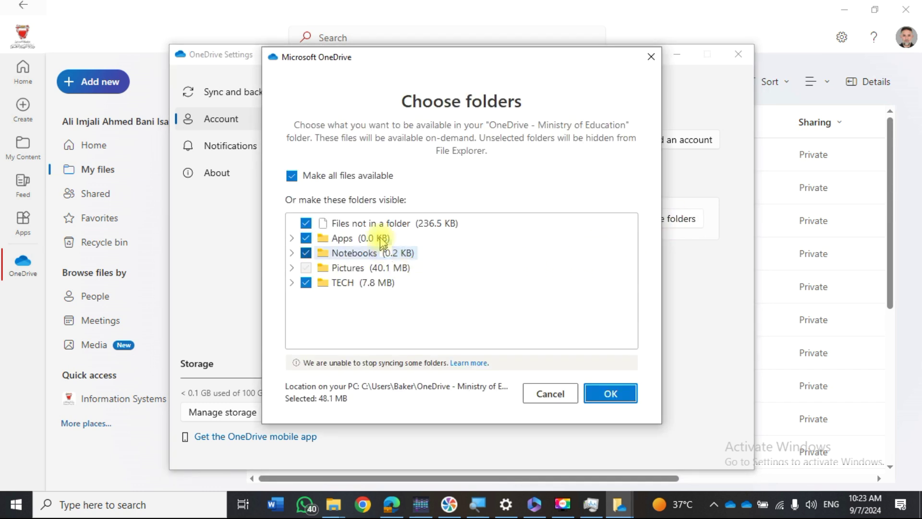
pyautogui.click(615, 395)
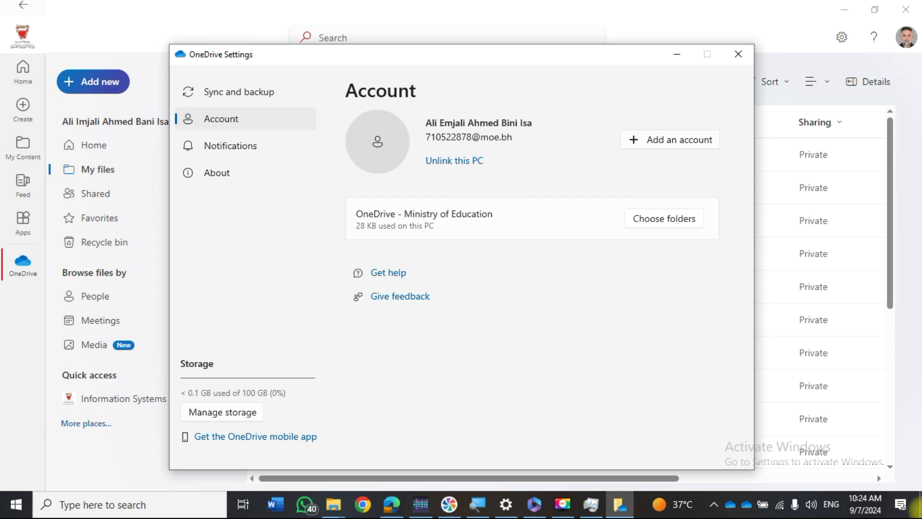
# - Show the desktop and open the local OneDrive - Ministry of Education folder inside the user's profile folder
pyautogui.click(916, 505)
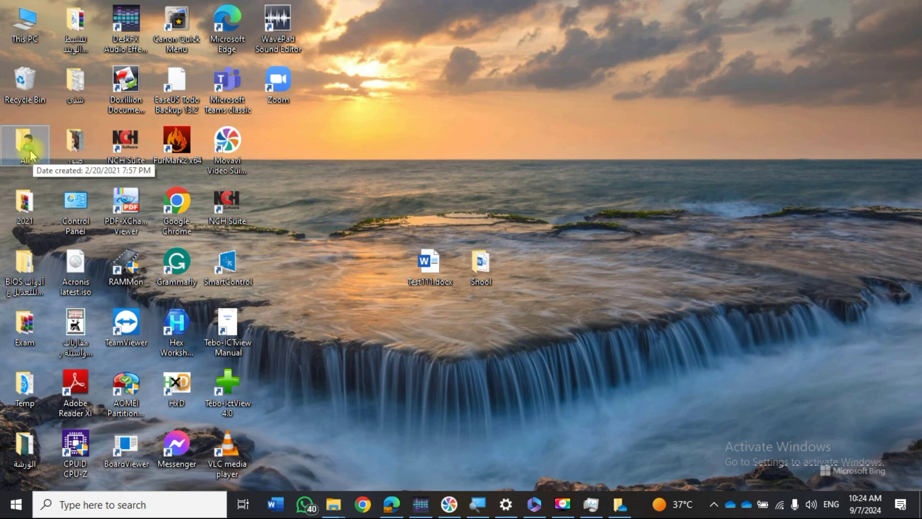
pyautogui.click(16, 505)
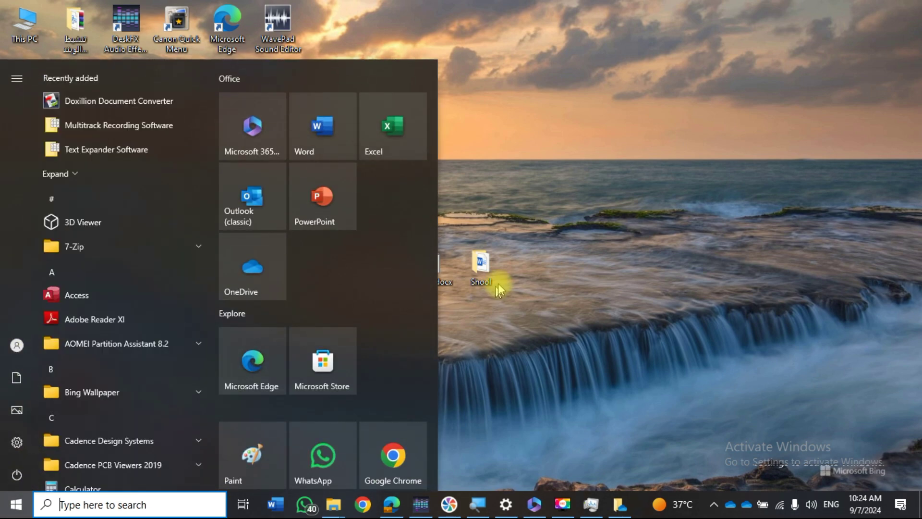
pyautogui.click(603, 263)
pyautogui.click(29, 150)
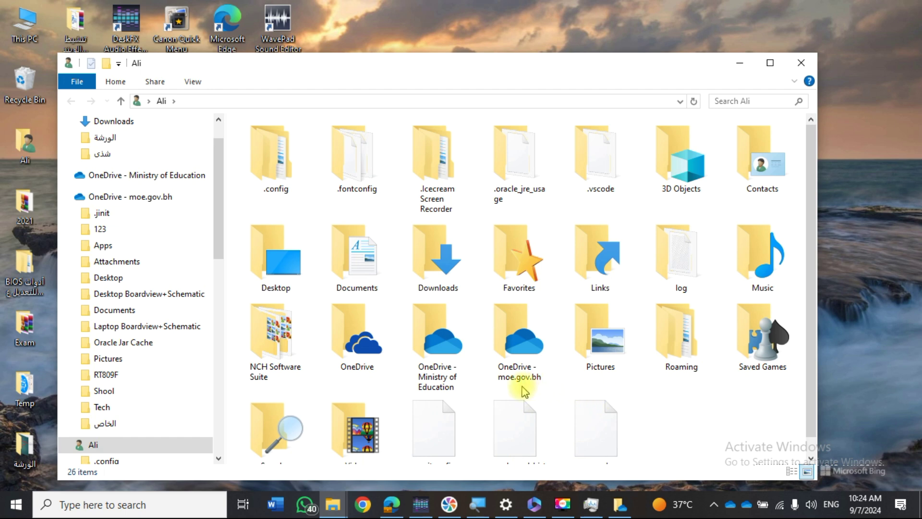
pyautogui.click(448, 346)
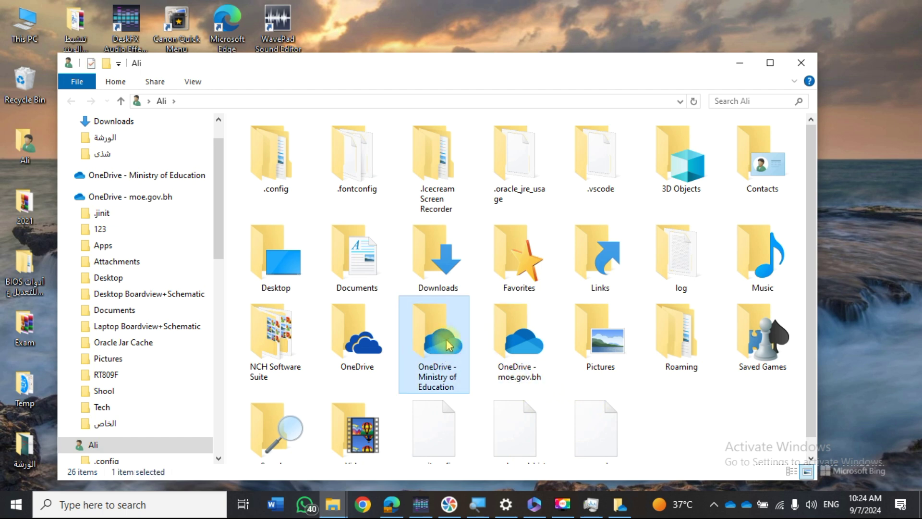
pyautogui.doubleClick(446, 345)
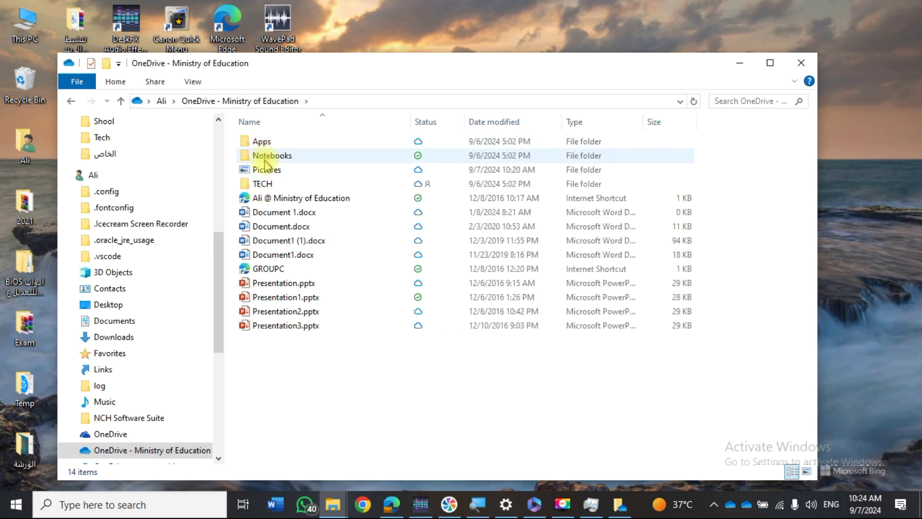
# - Inspect the sync status of the items in the OneDrive Pictures folder and return to the OneDrive - Ministry of Education folder
pyautogui.click(264, 172)
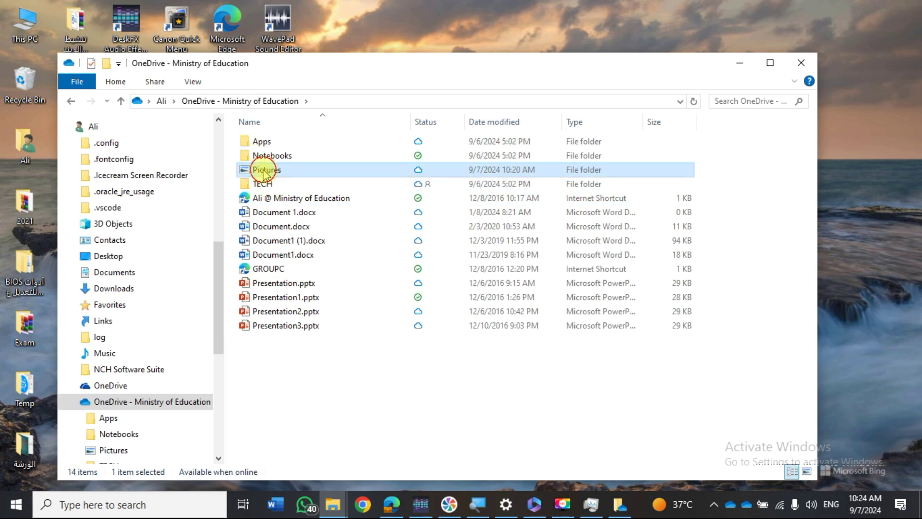
pyautogui.doubleClick(265, 173)
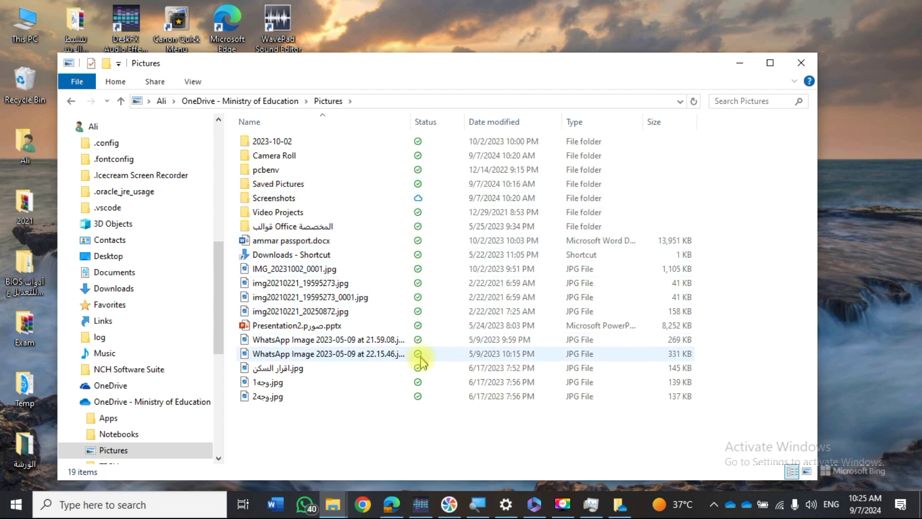
pyautogui.click(270, 101)
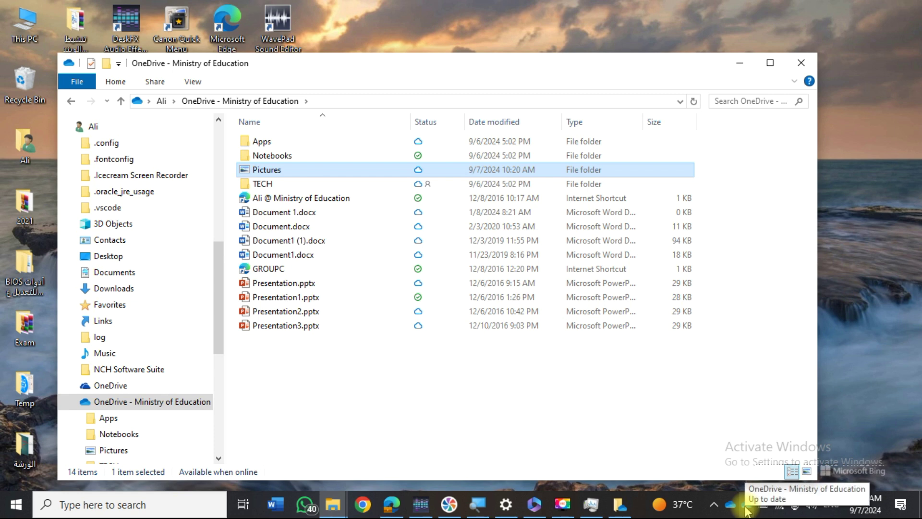
# - Exclude files not in a folder from the Ministry of Education account's visible folders and check the result in File Explorer
pyautogui.click(746, 506)
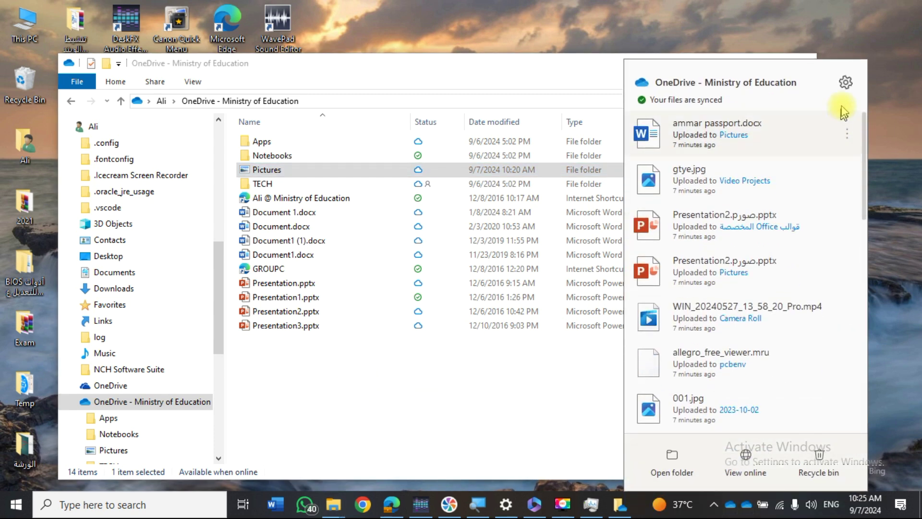
pyautogui.click(845, 85)
pyautogui.click(822, 111)
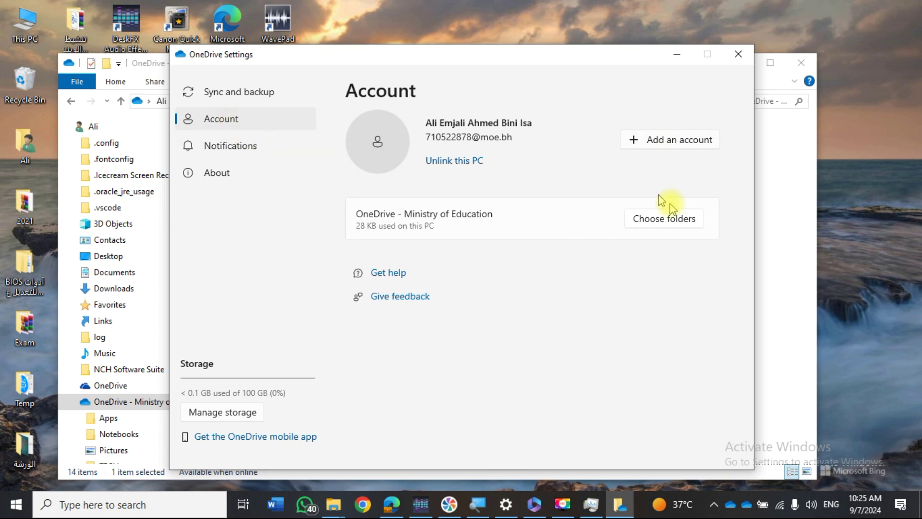
pyautogui.click(674, 220)
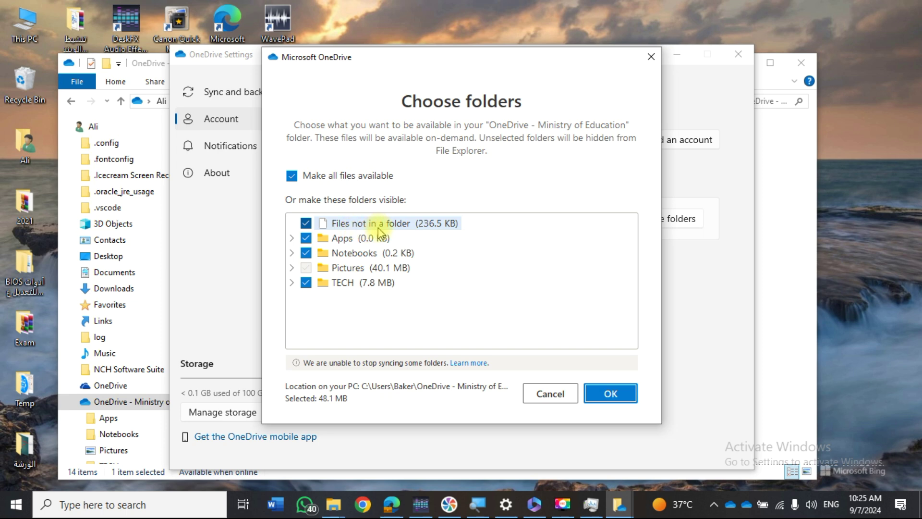
pyautogui.click(305, 223)
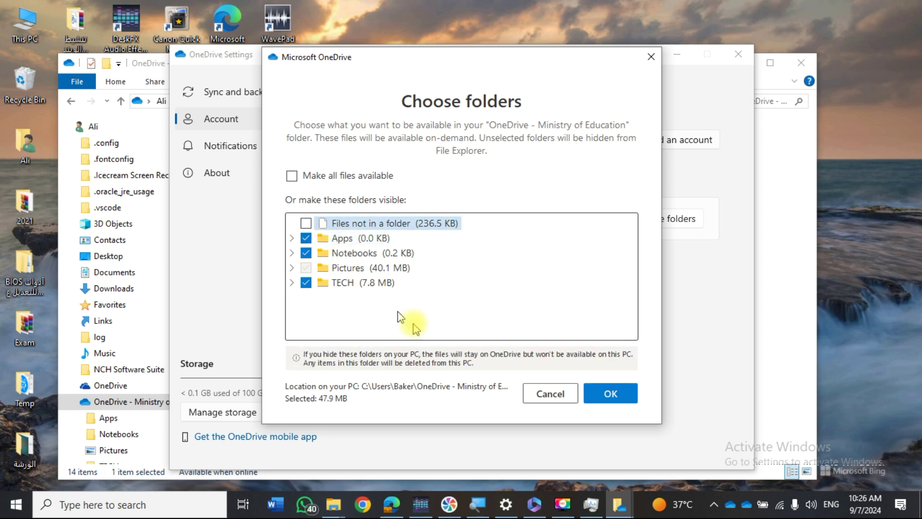
pyautogui.click(610, 393)
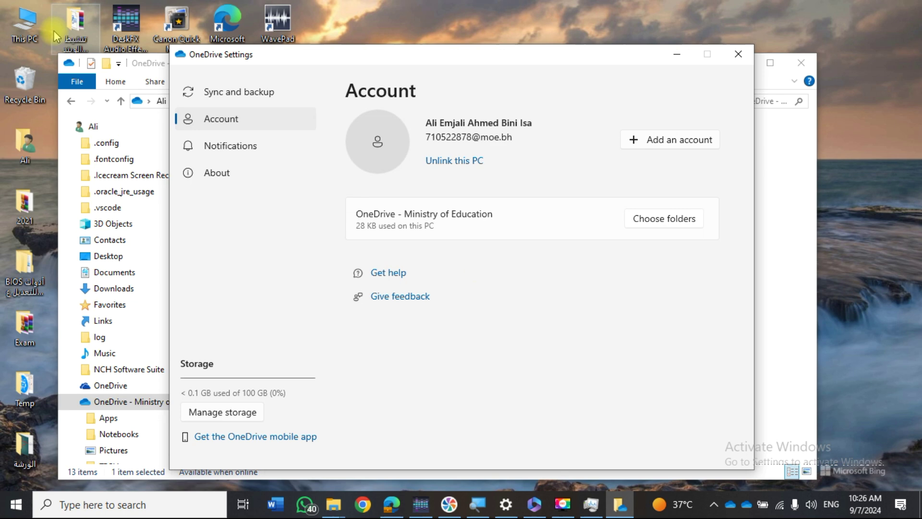
pyautogui.click(148, 62)
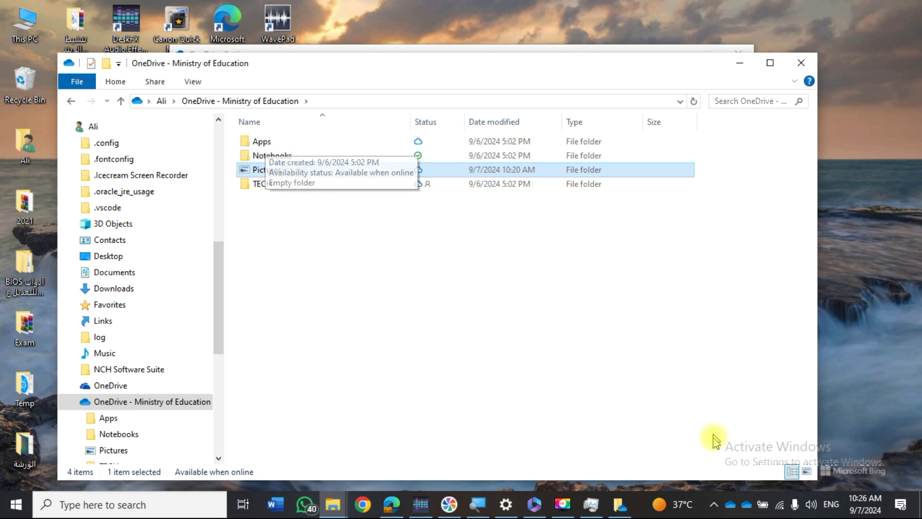
# - Hide the Apps folder of the Ministry of Education account on this PC and check the result in File Explorer
pyautogui.click(746, 507)
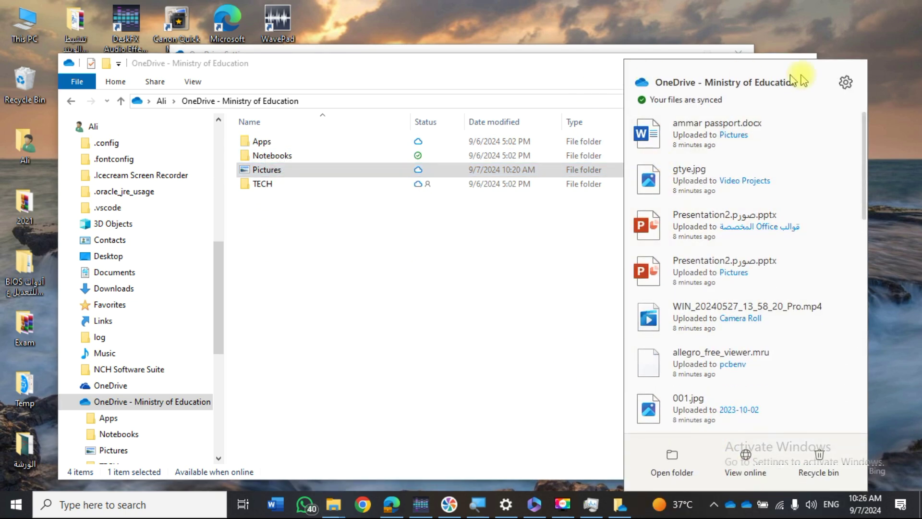
pyautogui.click(844, 81)
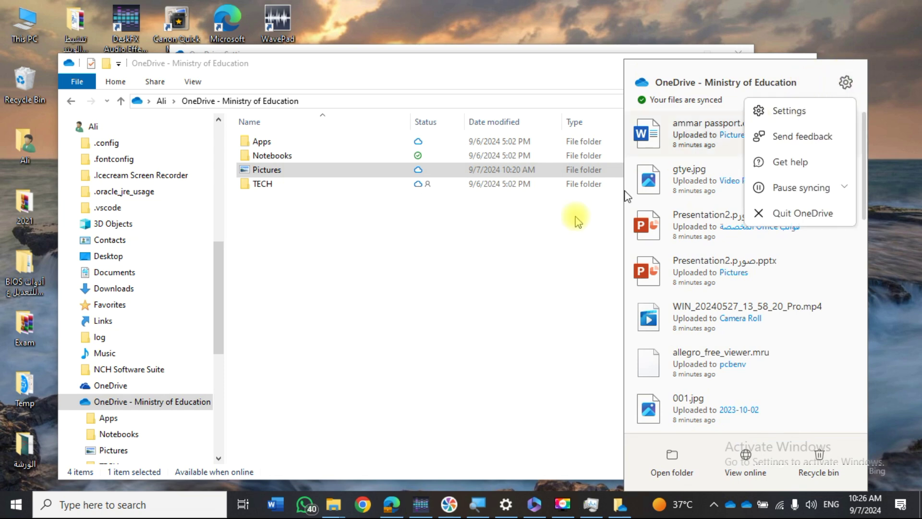
pyautogui.click(789, 111)
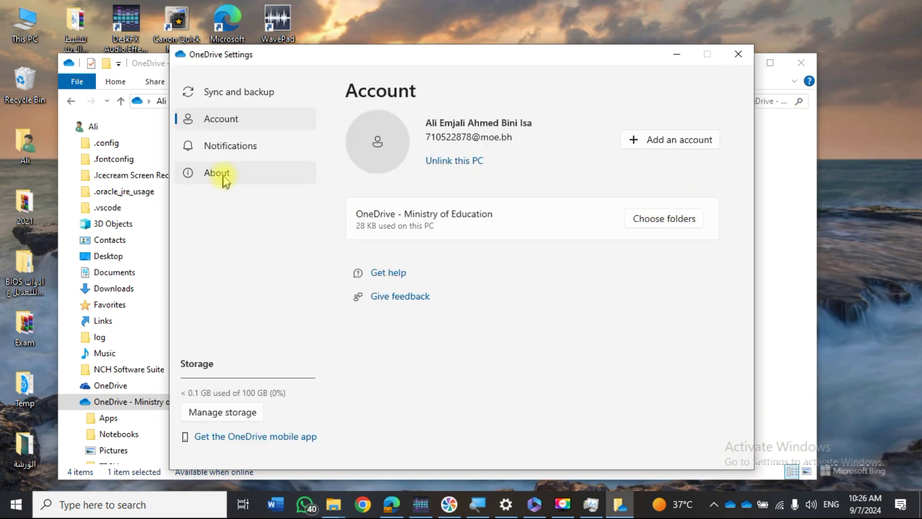
pyautogui.click(670, 220)
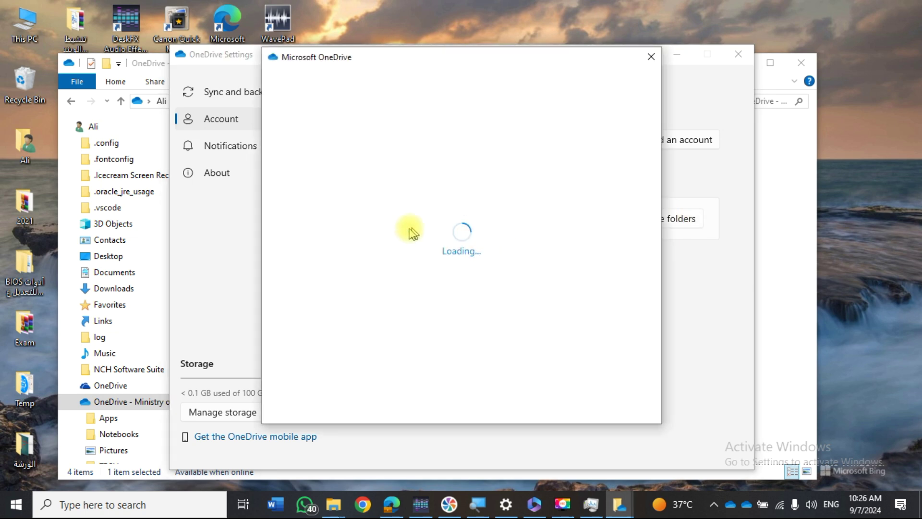
pyautogui.click(306, 238)
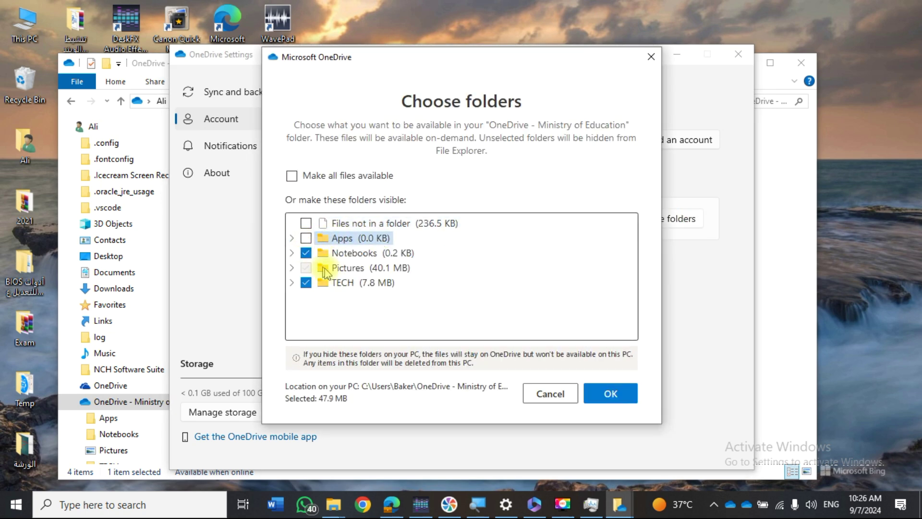
pyautogui.click(605, 392)
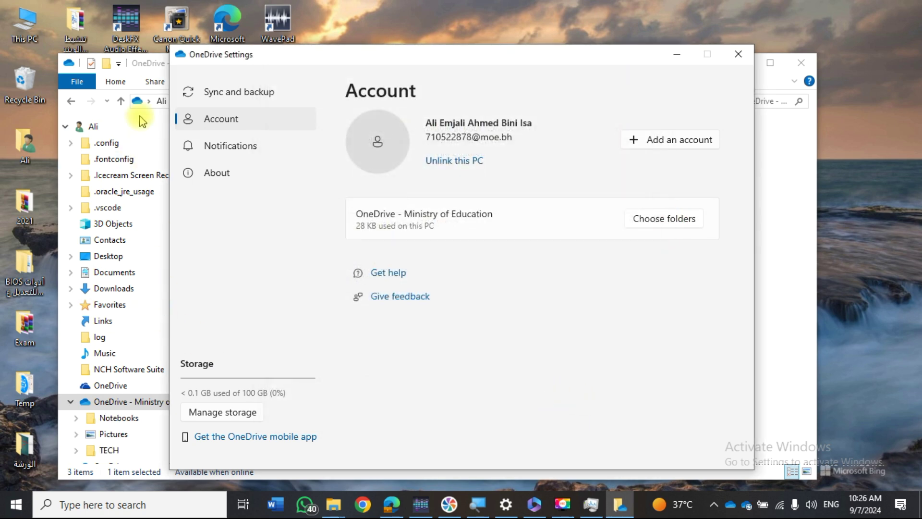
pyautogui.click(144, 63)
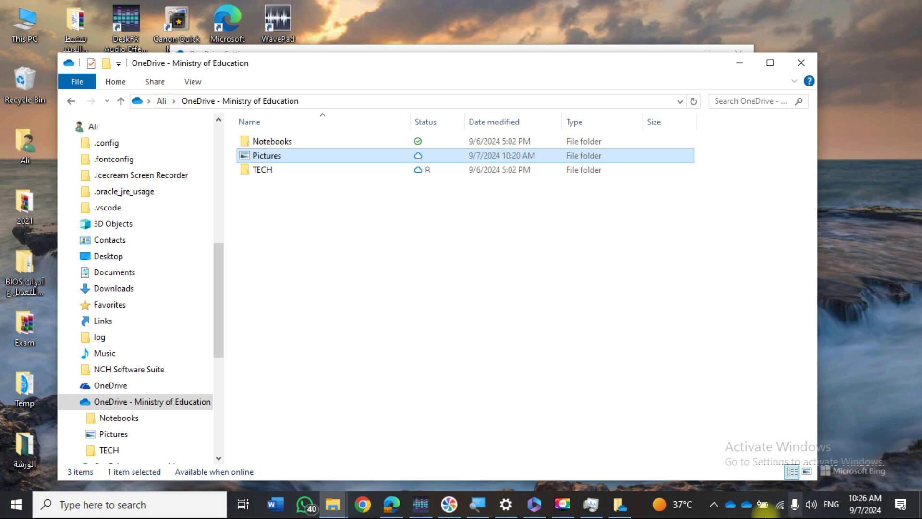
# - Check the sync status of the OneDrive - moe.gov.bh account, view its local folder's contents and return to the user's profile folder
pyautogui.click(729, 504)
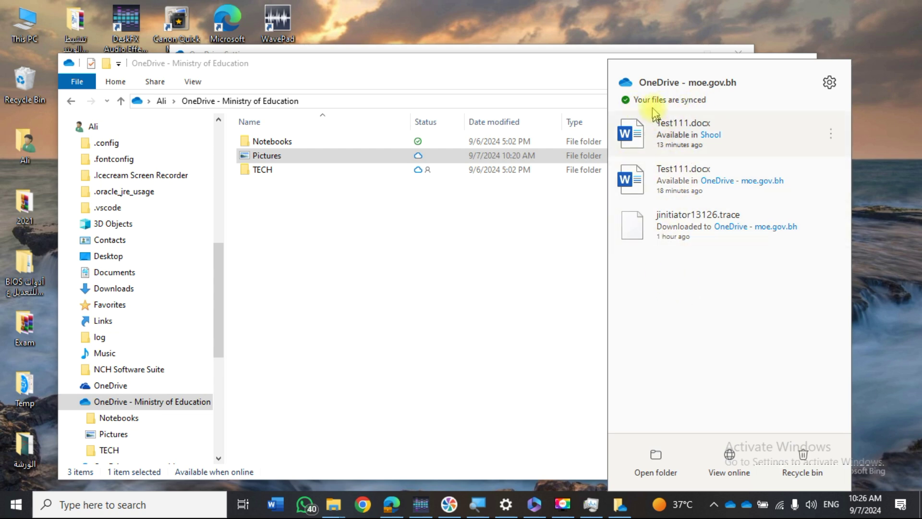
pyautogui.click(457, 325)
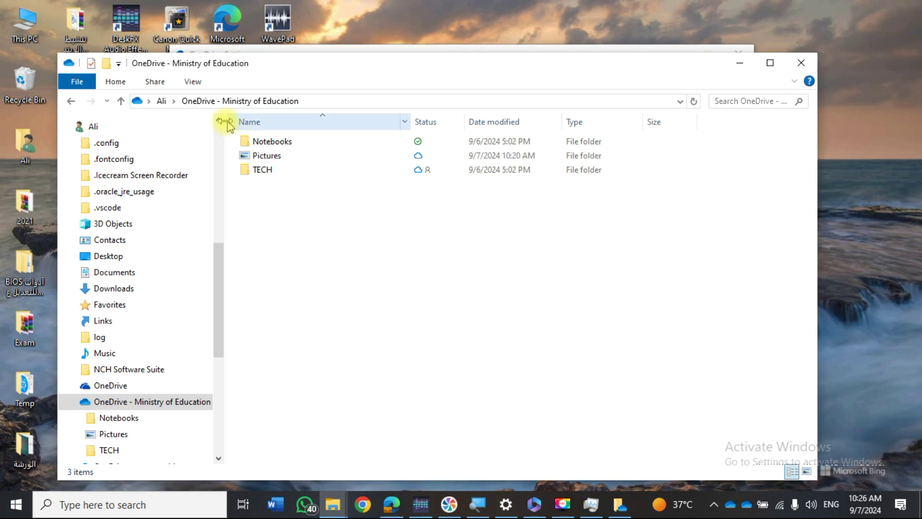
pyautogui.click(162, 101)
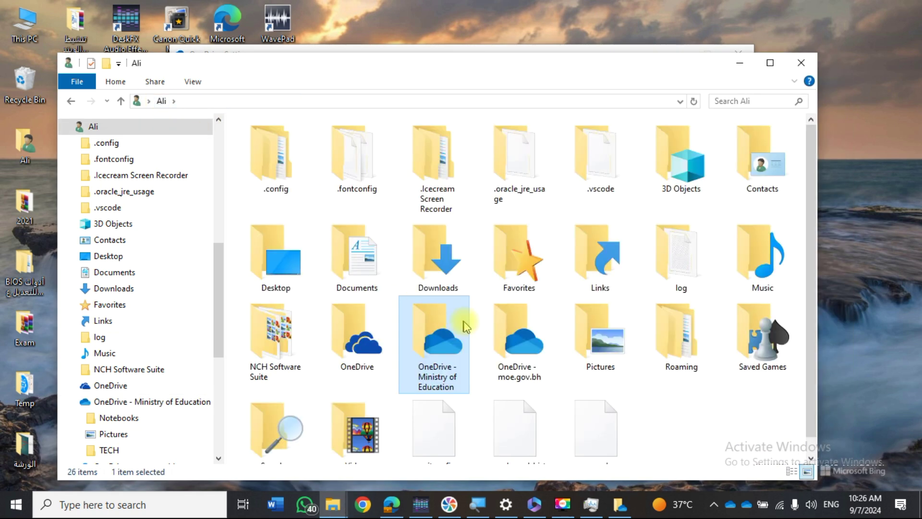
pyautogui.click(519, 339)
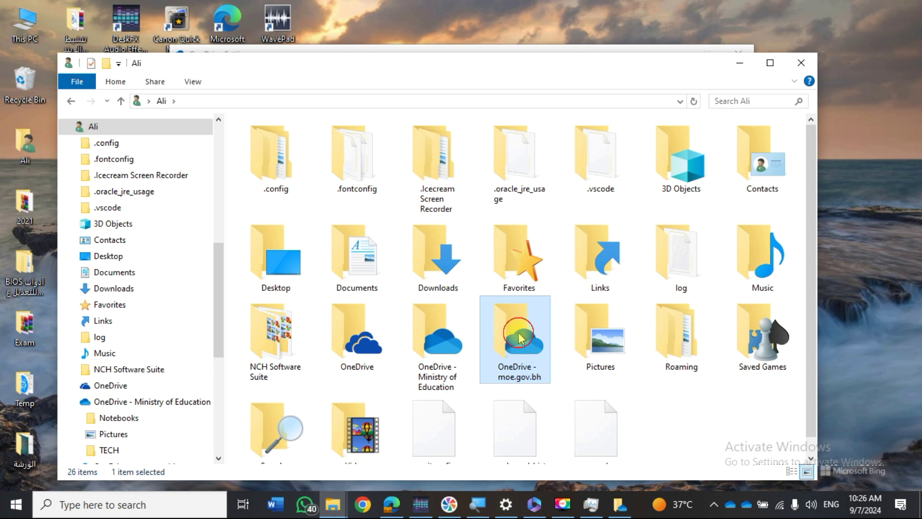
pyautogui.doubleClick(518, 338)
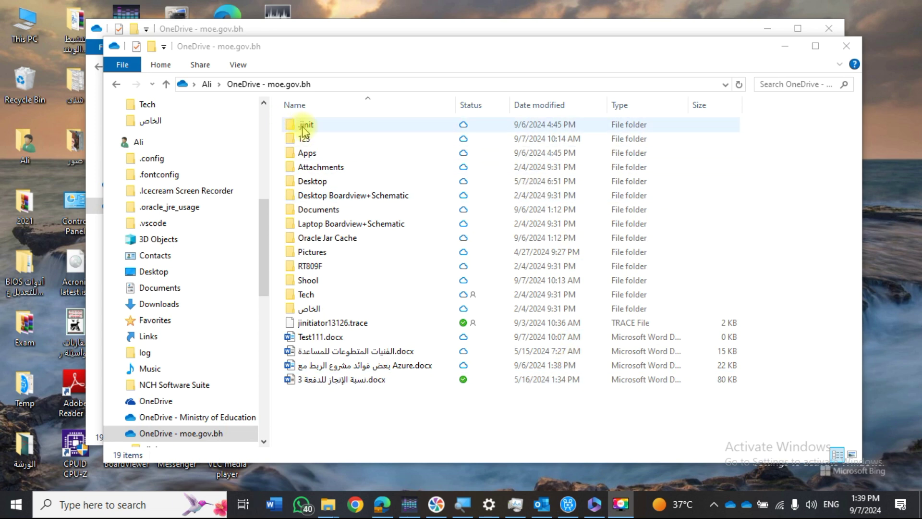
pyautogui.click(206, 84)
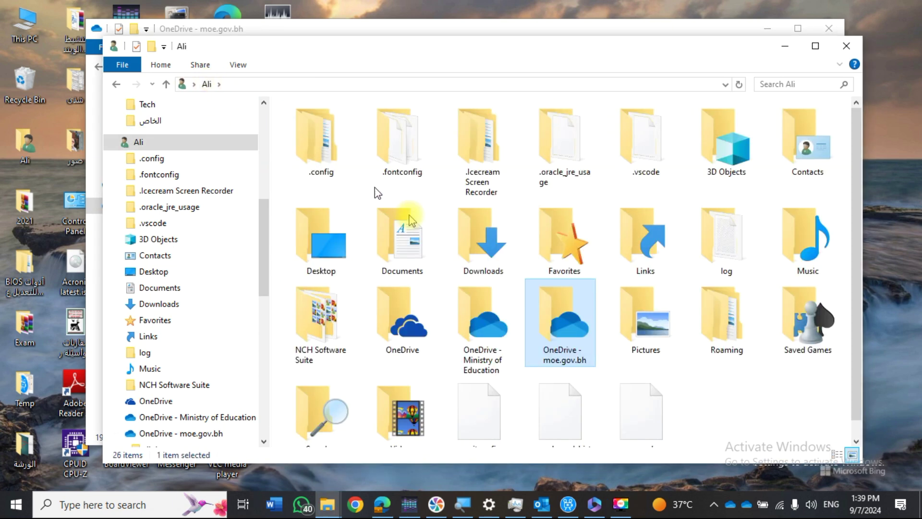
# - Examine the size and size on disk in the properties of the OneDrive - moe.gov.bh folder
pyautogui.rightClick(566, 334)
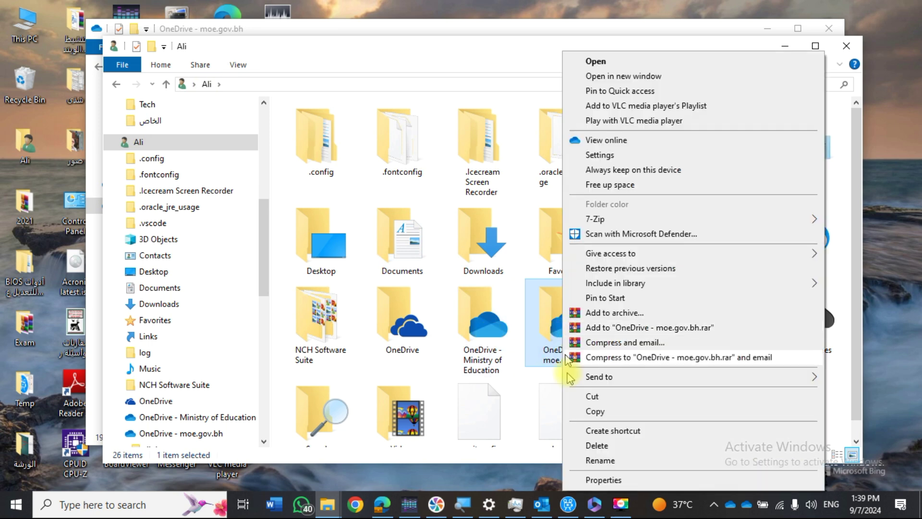
pyautogui.click(602, 478)
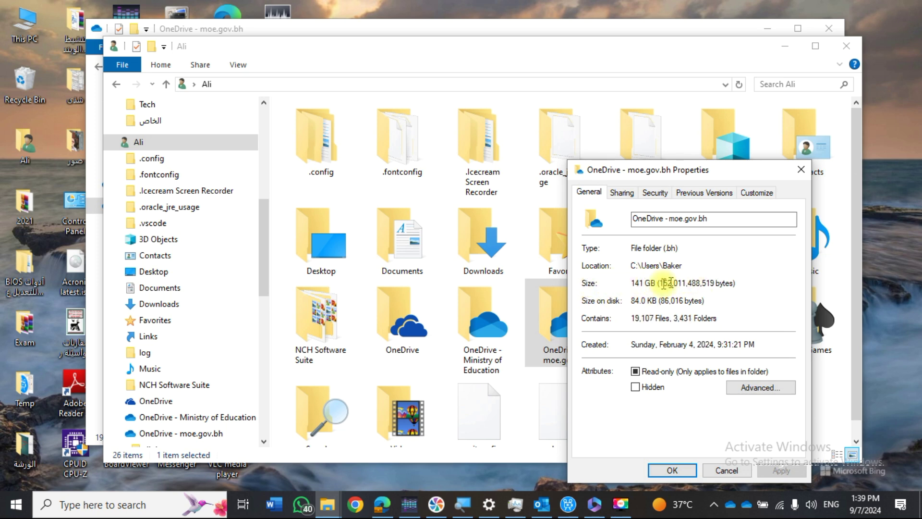
pyautogui.moveTo(632, 283); pyautogui.dragTo(686, 283)
pyautogui.click(650, 283)
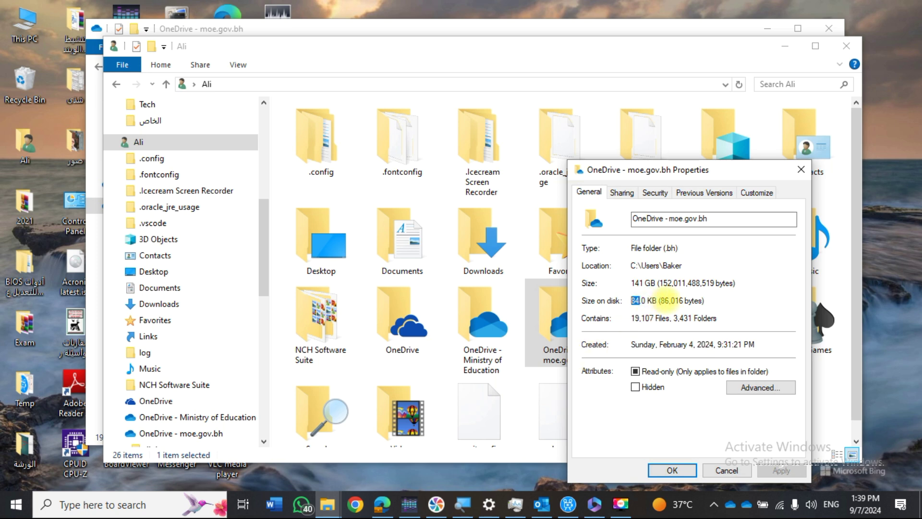
pyautogui.click(800, 170)
# - View the online-only document بعض فوائد مشروع الربط مع Azure.docx from the OneDrive - moe.gov.bh folder in Word, then free up its local space
pyautogui.doubleClick(560, 348)
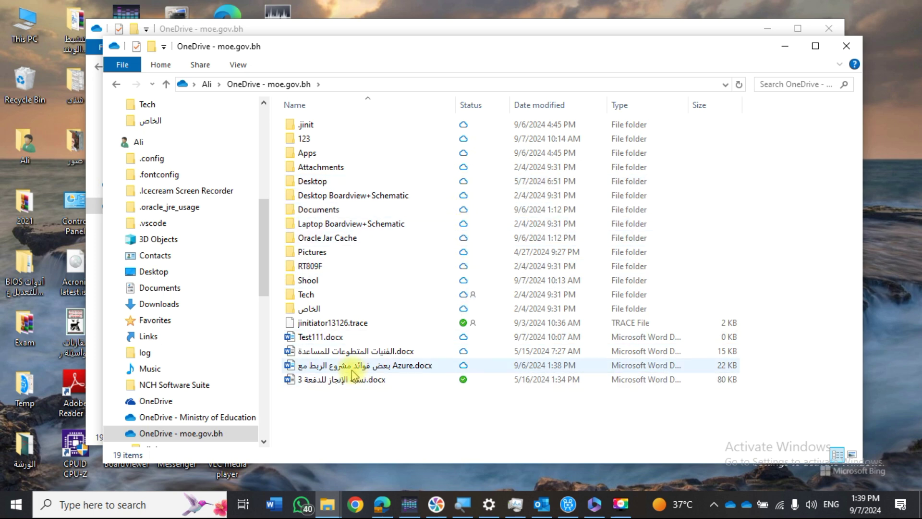
pyautogui.moveTo(353, 371)
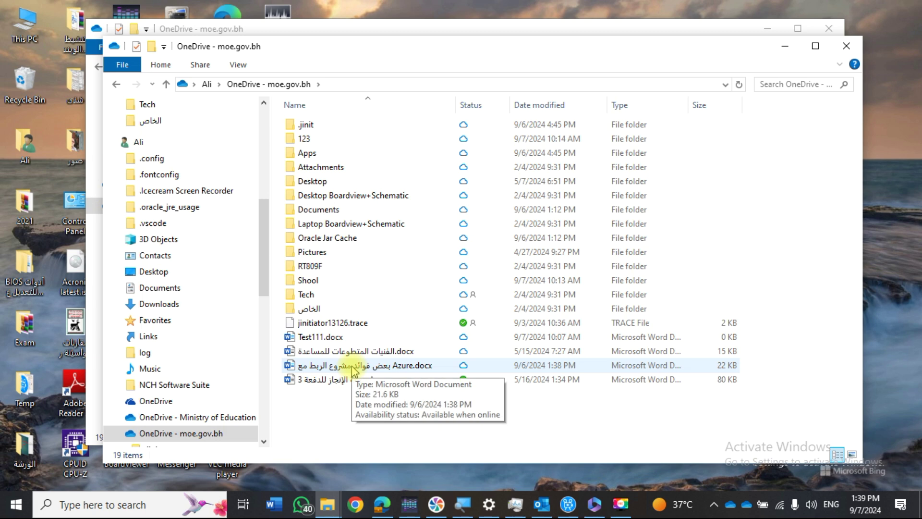
pyautogui.doubleClick(360, 366)
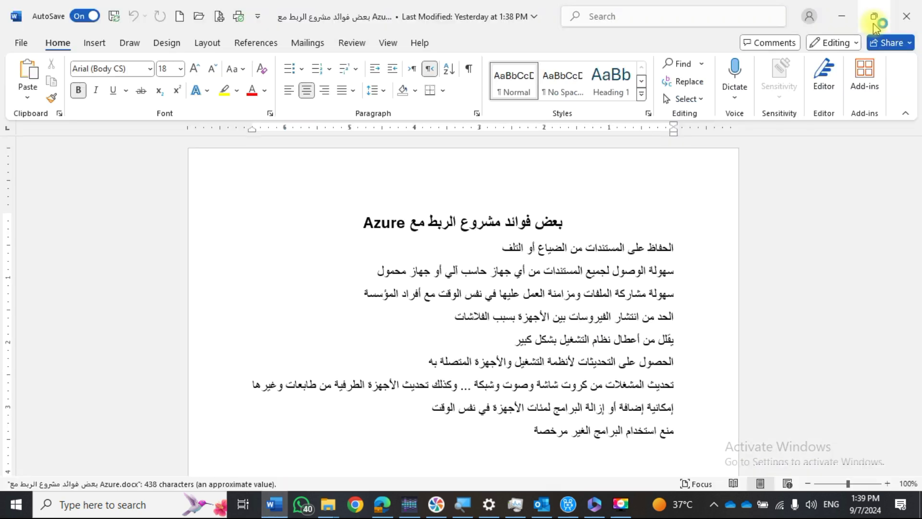
pyautogui.click(839, 15)
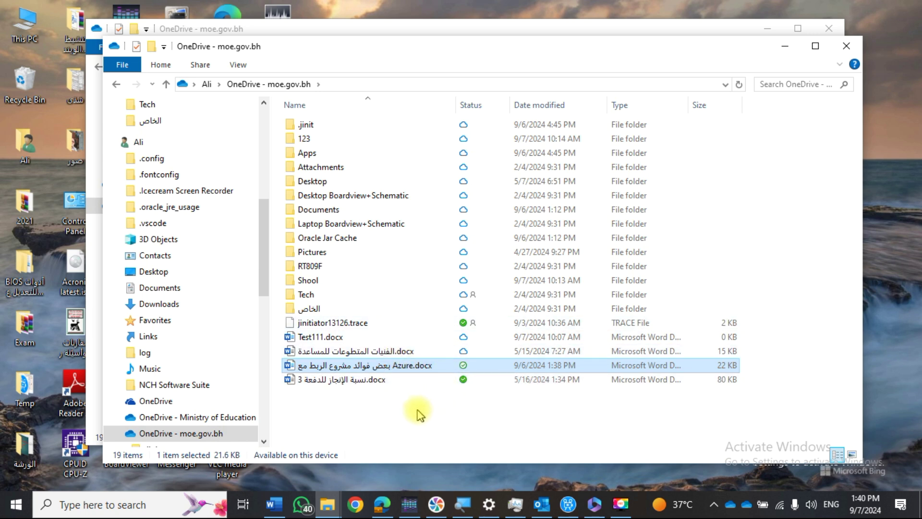
pyautogui.rightClick(391, 368)
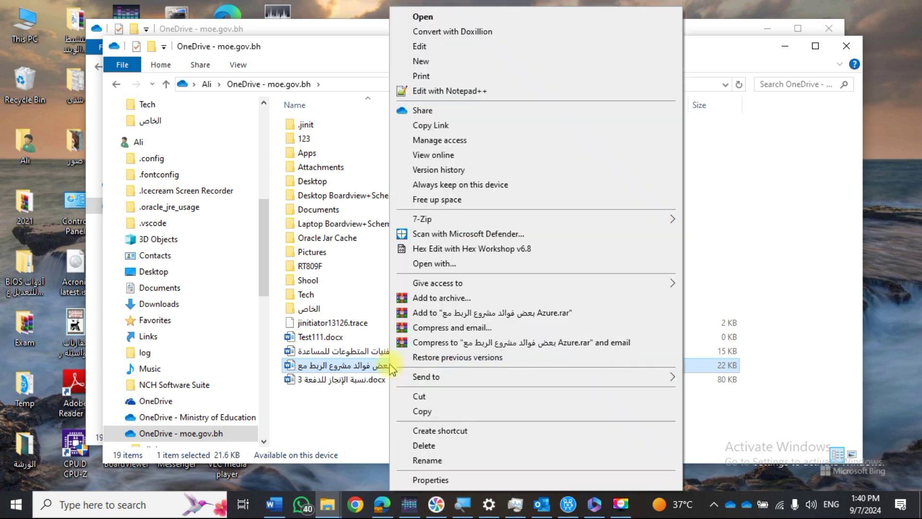
pyautogui.click(451, 201)
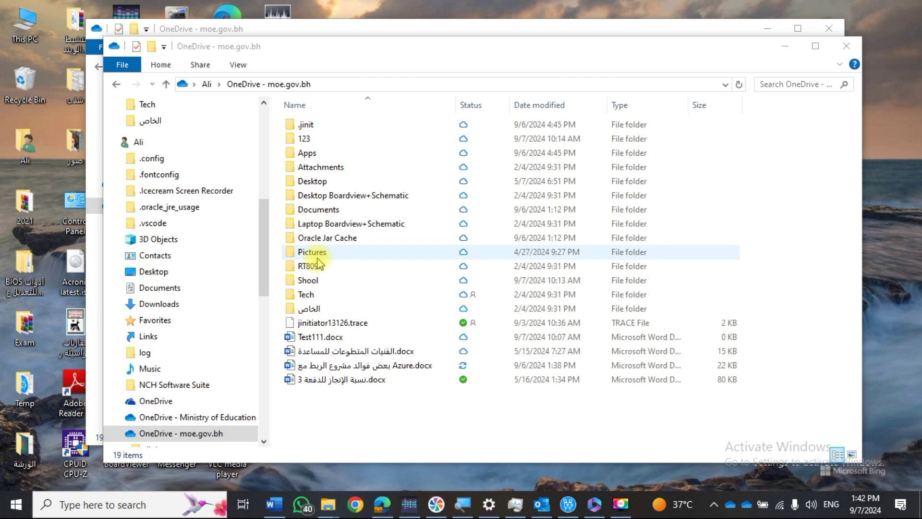
# - Open the folder selection of the OneDrive - moe.gov.bh account in the OneDrive settings
pyautogui.click(728, 507)
pyautogui.click(828, 83)
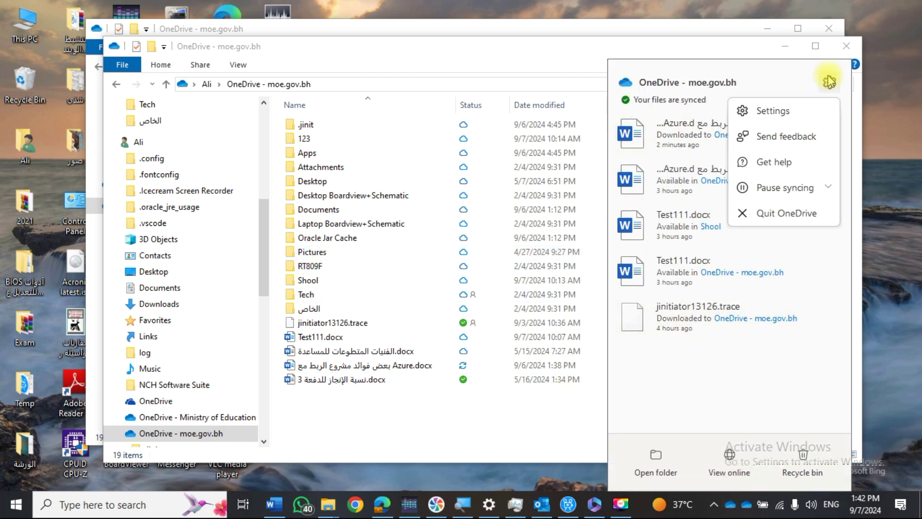
pyautogui.click(773, 110)
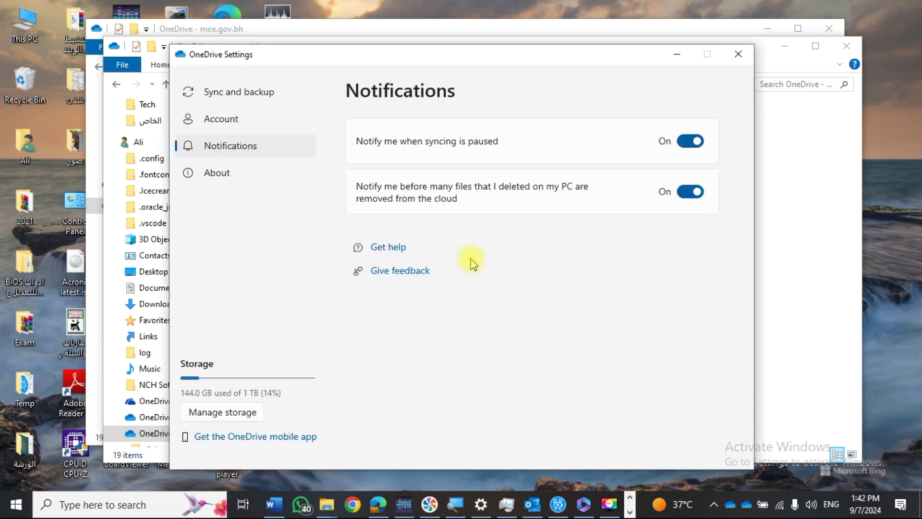
pyautogui.click(247, 121)
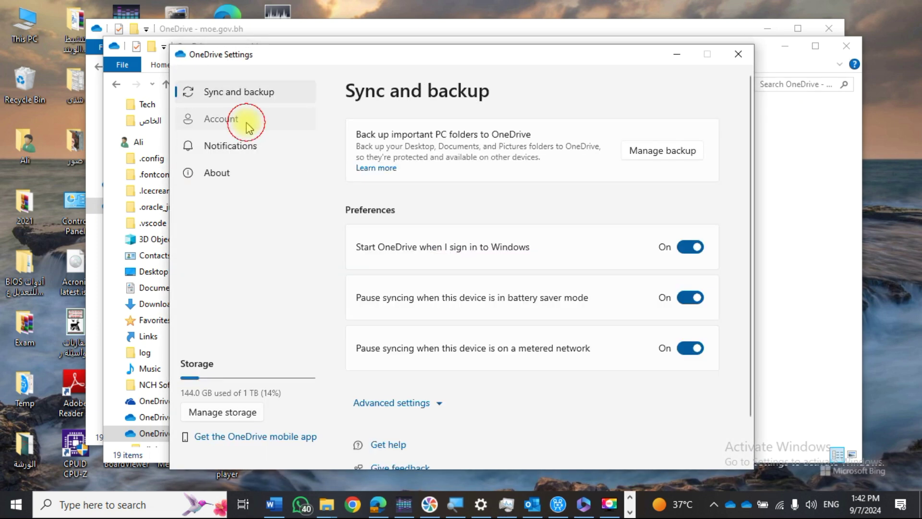
pyautogui.click(660, 220)
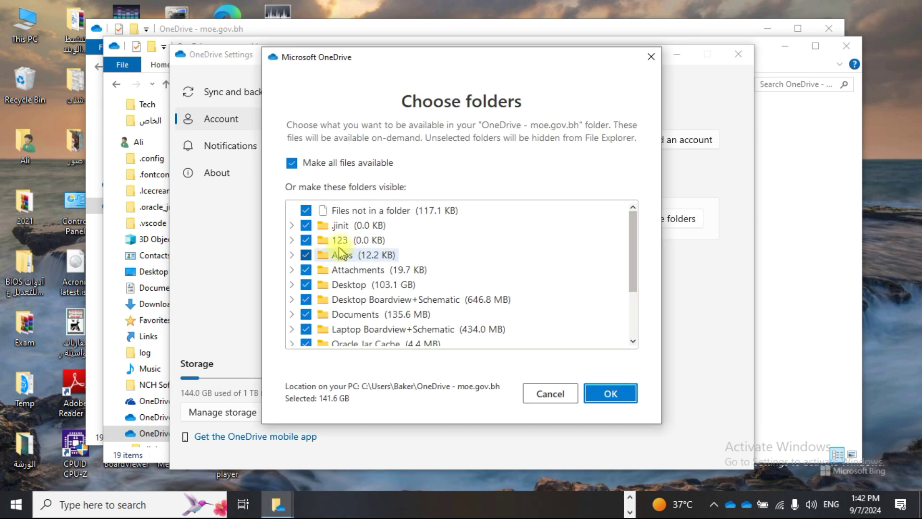
# - Review the account's synced folders and hide .jinit and 123 from this PC, keeping the other folders visible
pyautogui.scroll(-1, 323, 287)
pyautogui.scroll(-1, 323, 286)
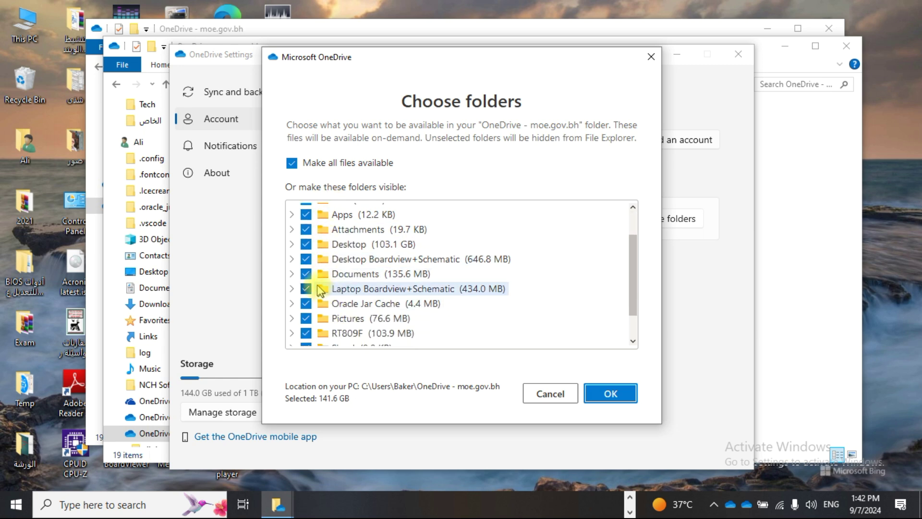
pyautogui.scroll(-1, 314, 331)
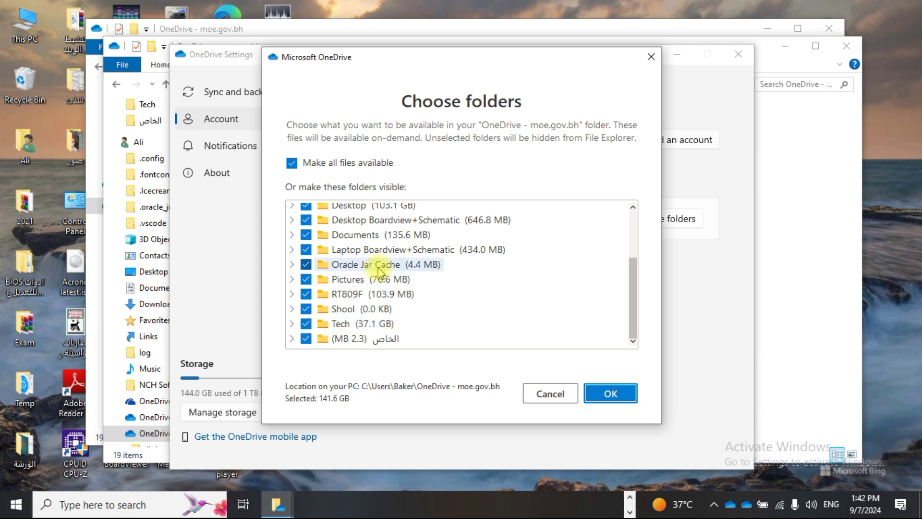
pyautogui.scroll(2, 384, 271)
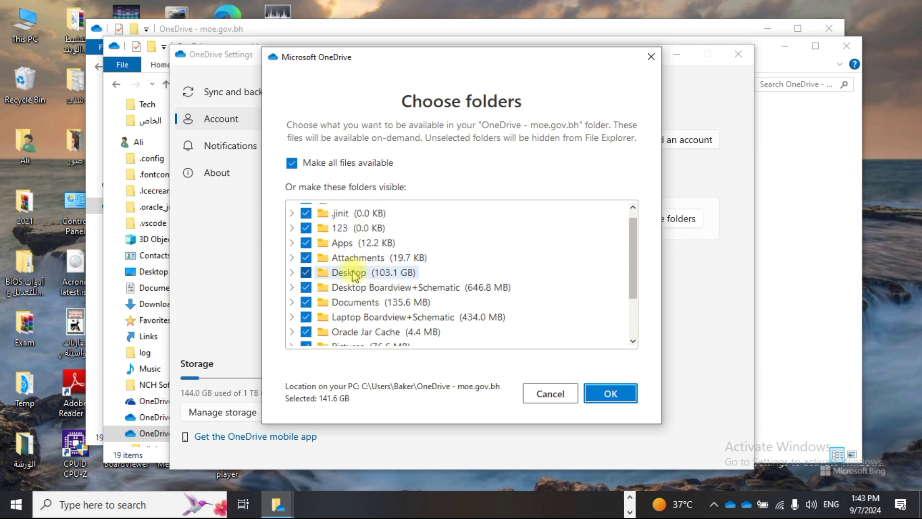
pyautogui.scroll(-1, 396, 295)
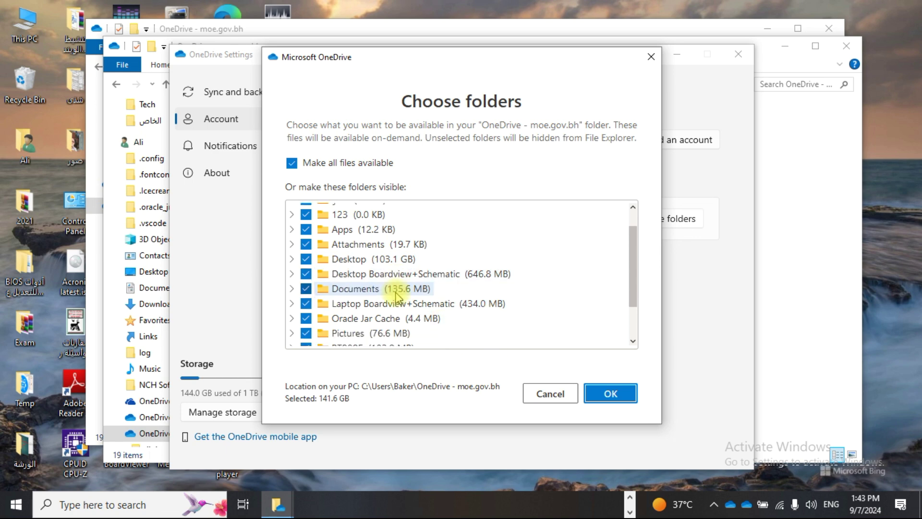
pyautogui.scroll(2, 346, 269)
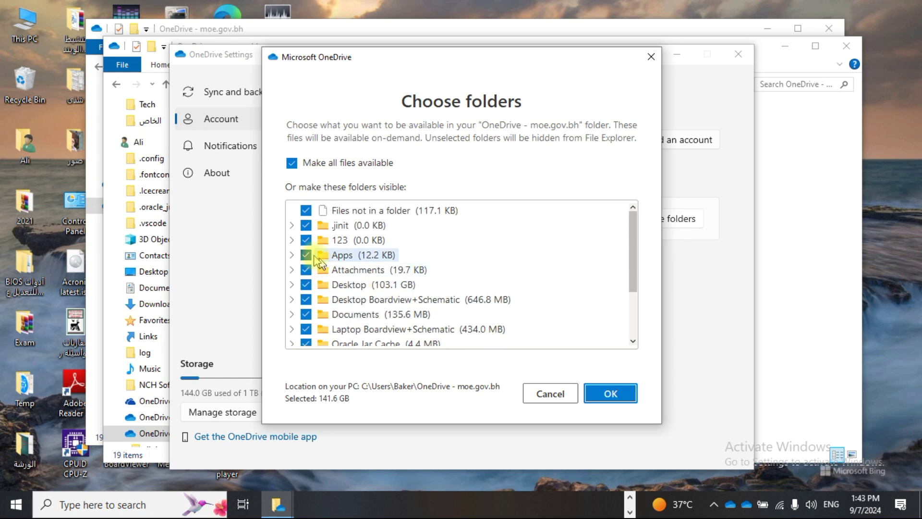
pyautogui.click(305, 225)
pyautogui.click(305, 240)
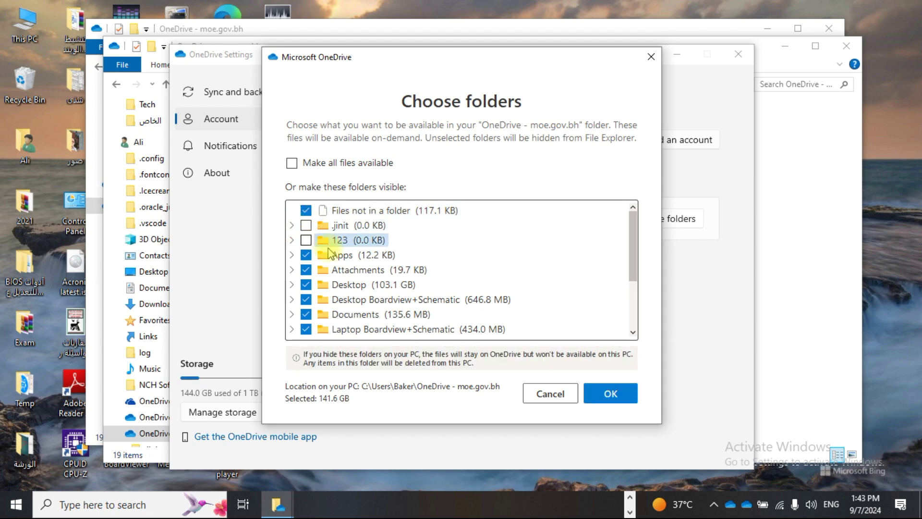
pyautogui.click(609, 393)
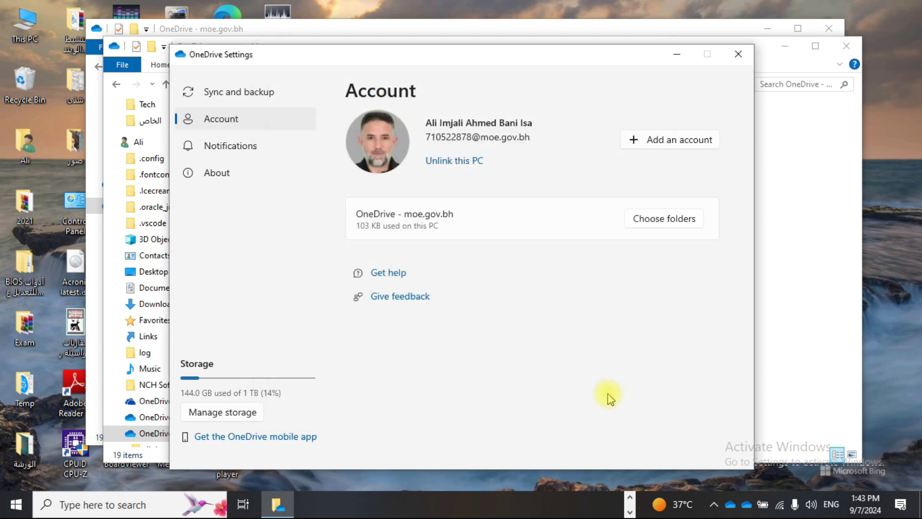
pyautogui.click(805, 146)
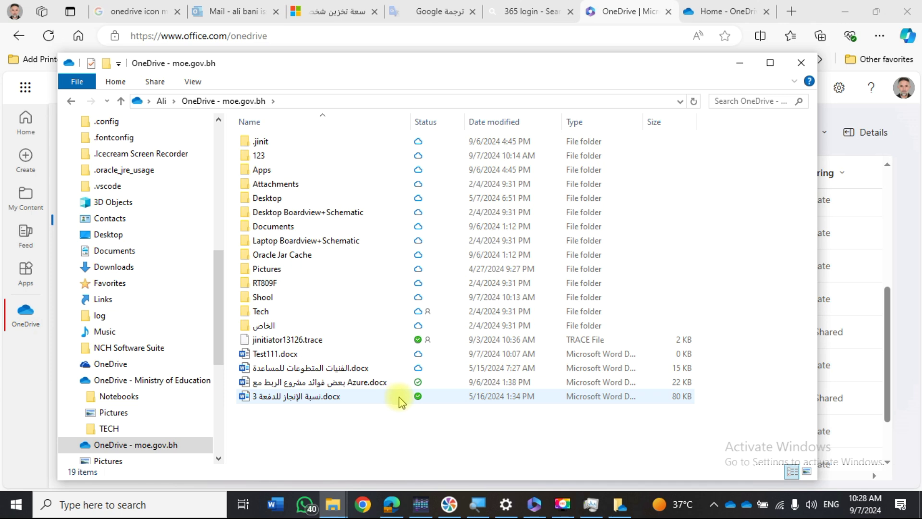
# - Inspect the availability of items in the OneDrive - moe.gov.bh folder and free up the local space of بعض فوائد مشروع الربط مع Azure.docx
pyautogui.moveTo(402, 401)
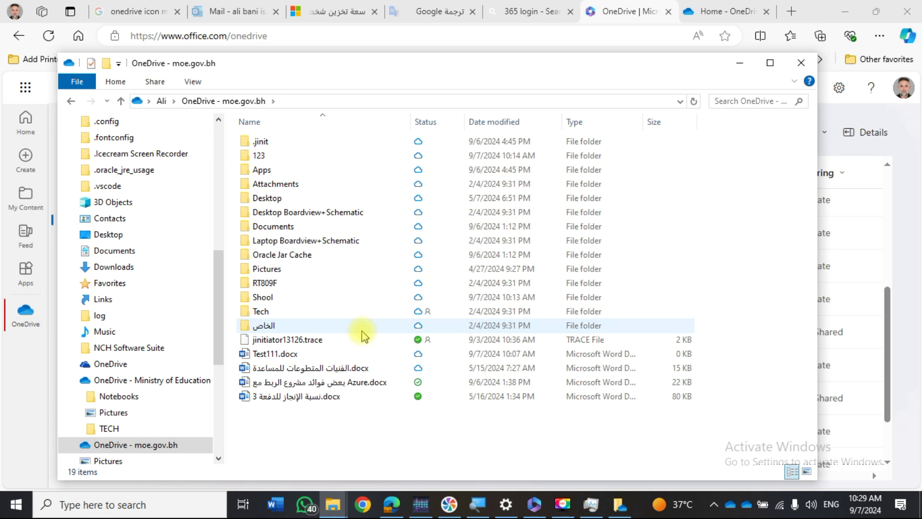
pyautogui.moveTo(363, 334)
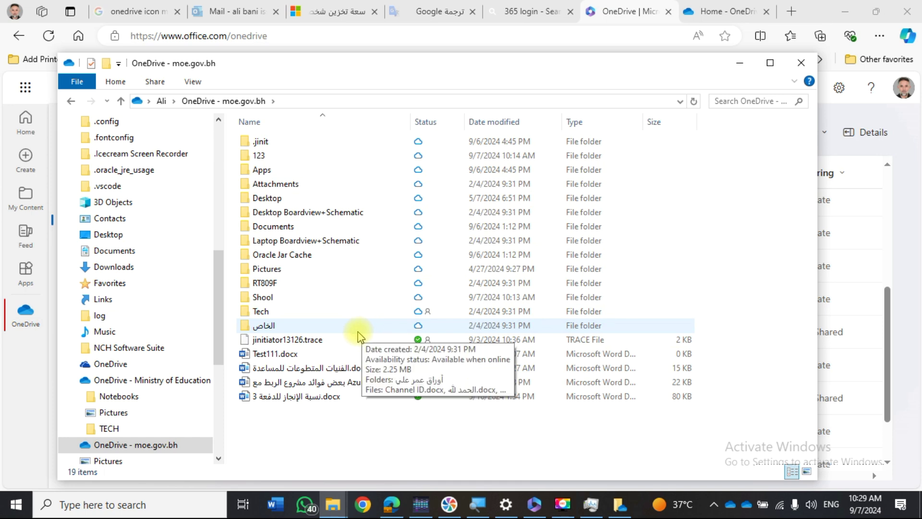
pyautogui.moveTo(433, 248)
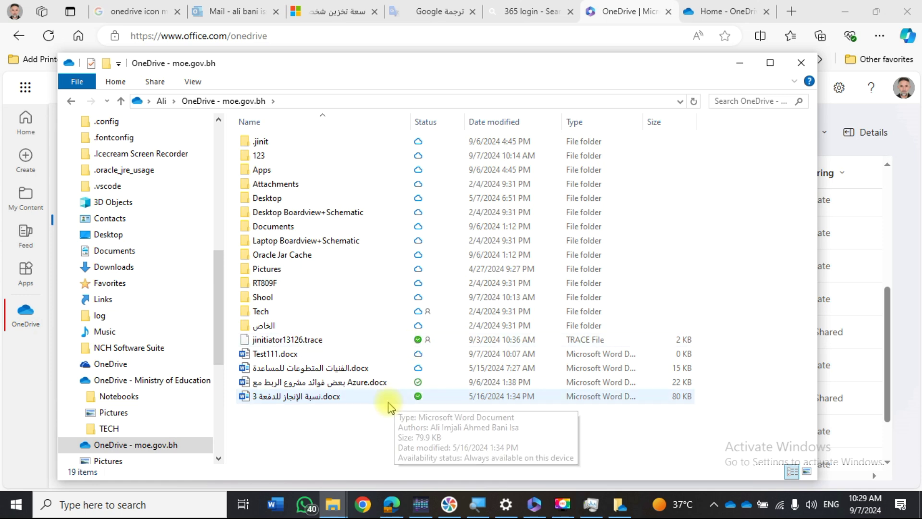
pyautogui.click(383, 384)
pyautogui.rightClick(382, 384)
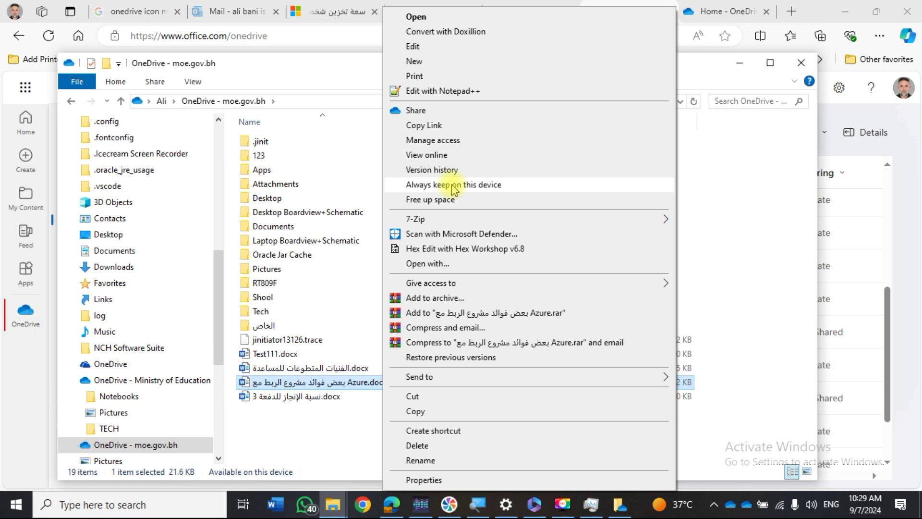
pyautogui.click(452, 202)
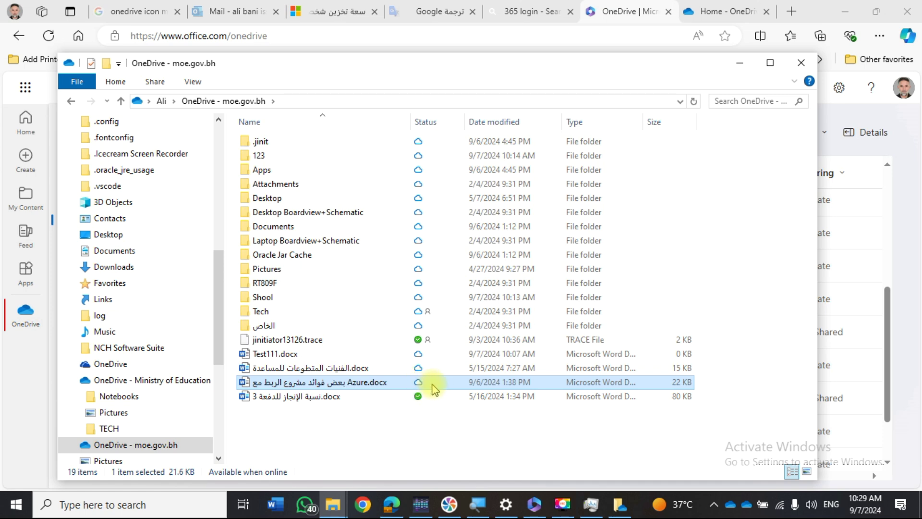
pyautogui.moveTo(437, 390)
# - Search Windows for "st" and open the Storage settings
pyautogui.rightClick(381, 400)
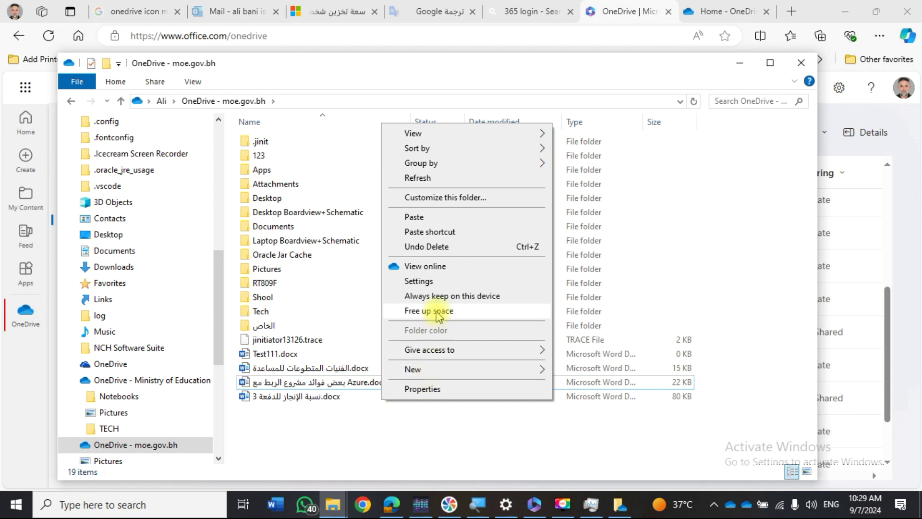
pyautogui.click(95, 504)
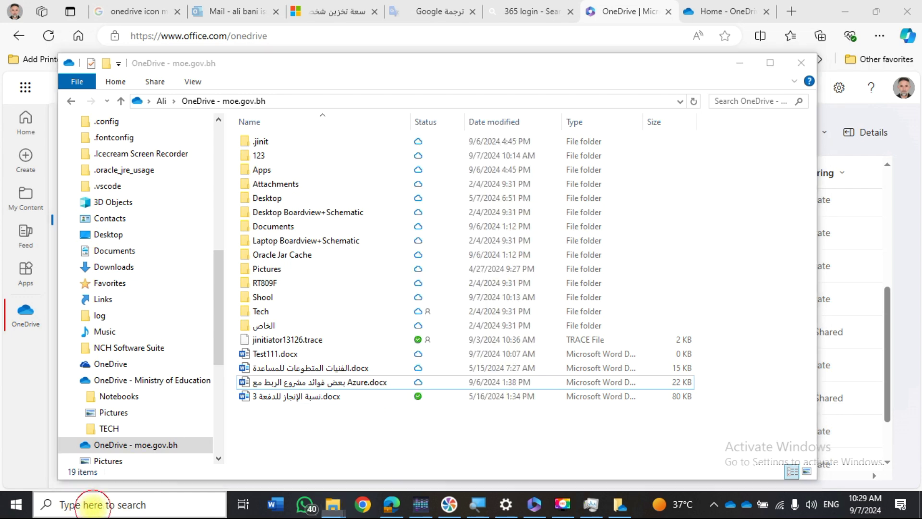
pyautogui.write('st')
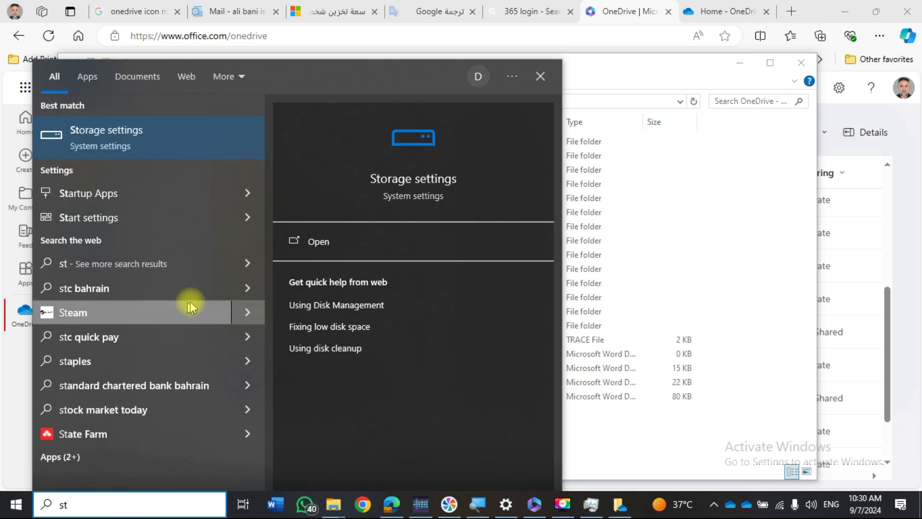
pyautogui.click(403, 182)
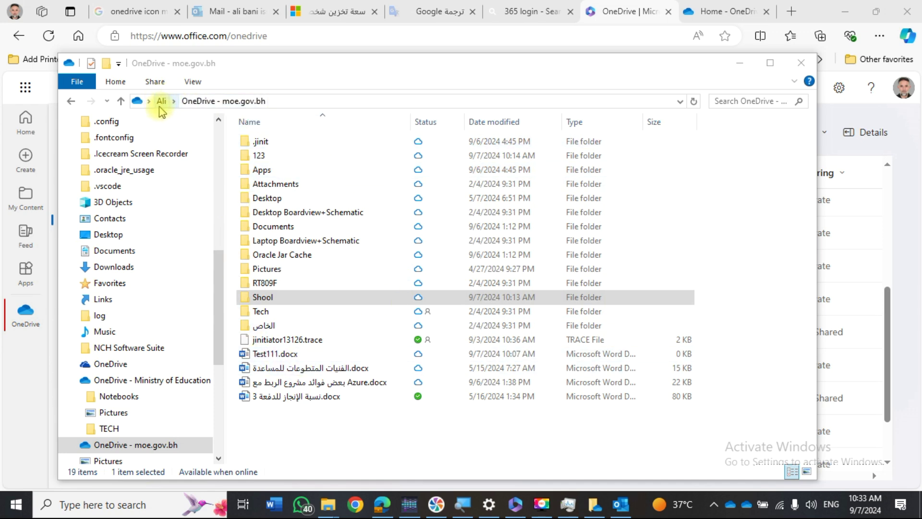
# - Set up sharing of the Shool folder with the recipient's Can edit permission and return to My files in the browser
pyautogui.rightClick(277, 298)
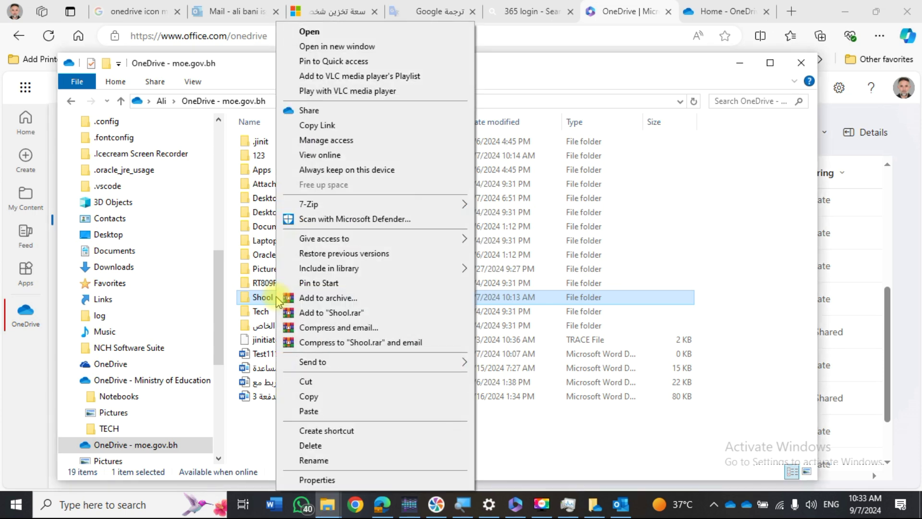
pyautogui.click(311, 111)
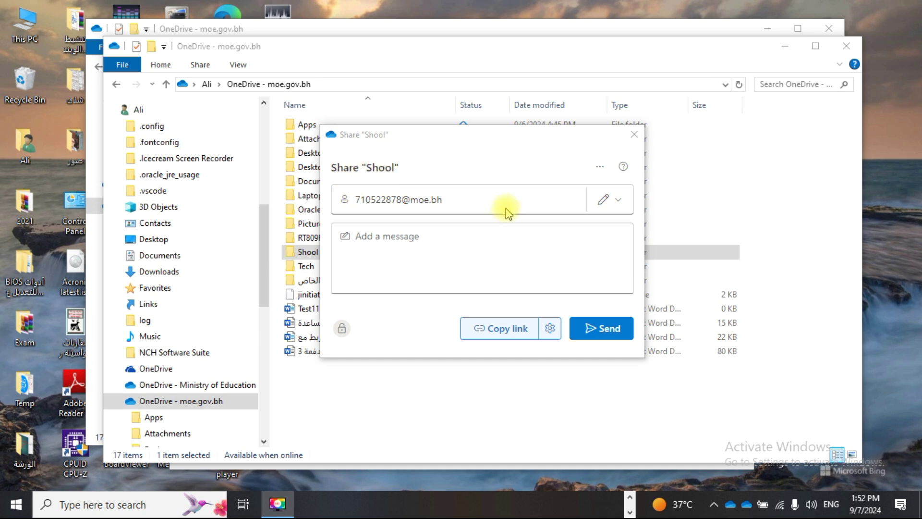
pyautogui.click(618, 204)
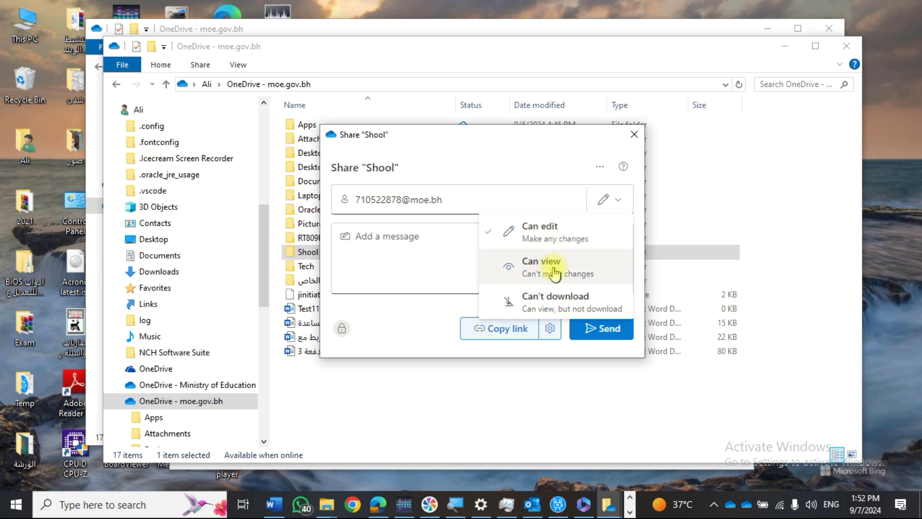
pyautogui.click(543, 232)
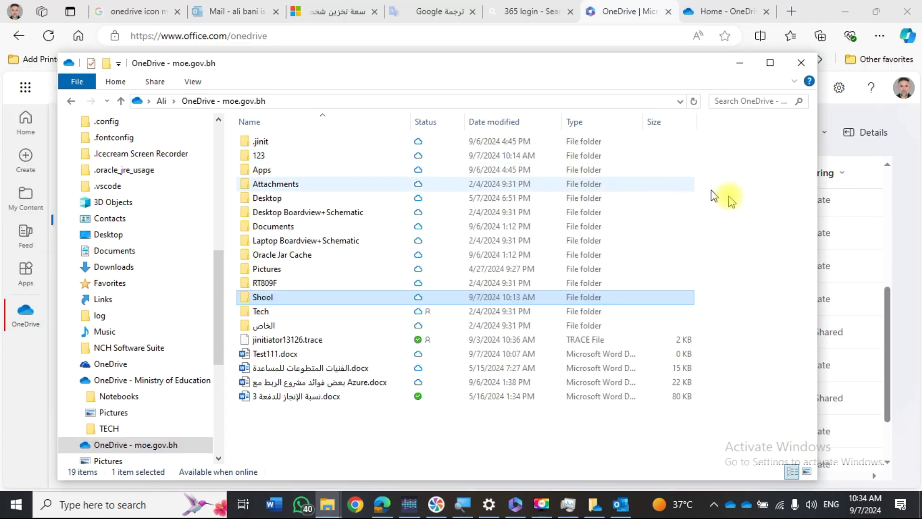
pyautogui.click(908, 230)
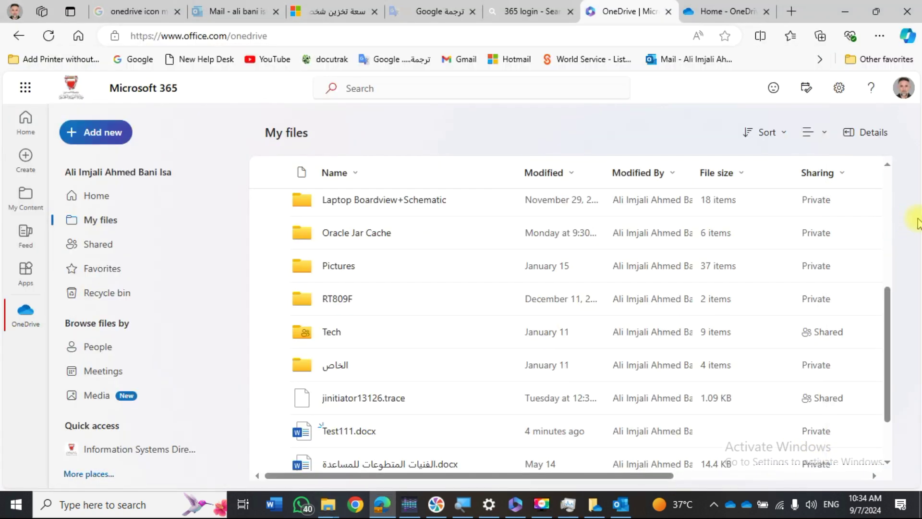
# - Switch to Outlook and examine the sharing invitation email for Intune_Provision_Schools, including its Open and Share options
pyautogui.click(624, 505)
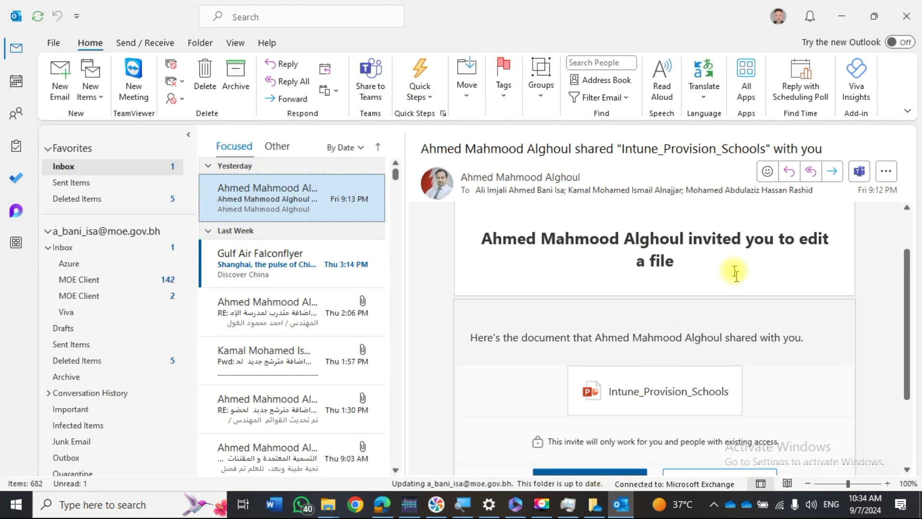
pyautogui.scroll(-1, 592, 243)
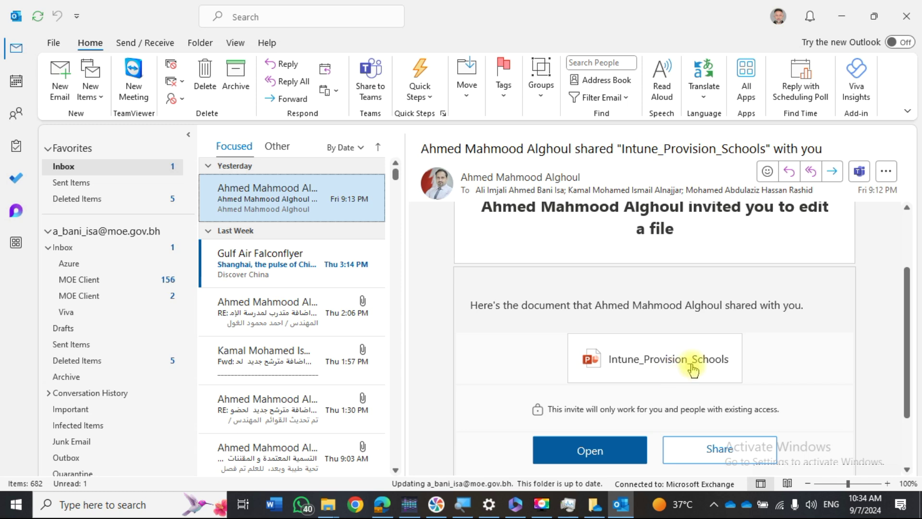
pyautogui.scroll(-2, 673, 370)
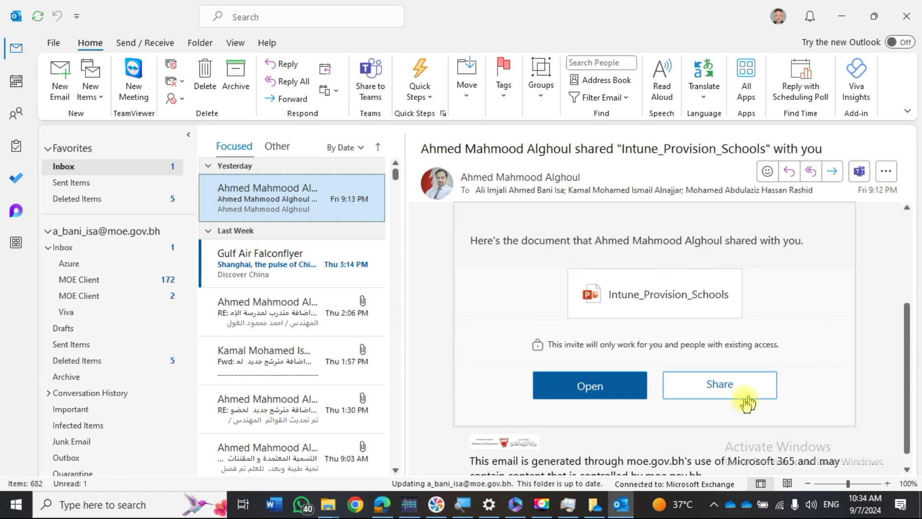
pyautogui.scroll(4, 637, 400)
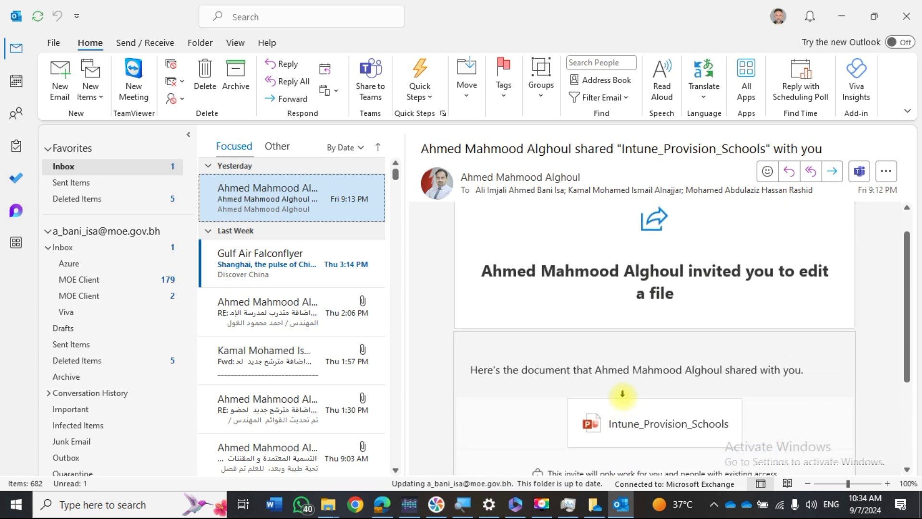
pyautogui.scroll(-4, 622, 395)
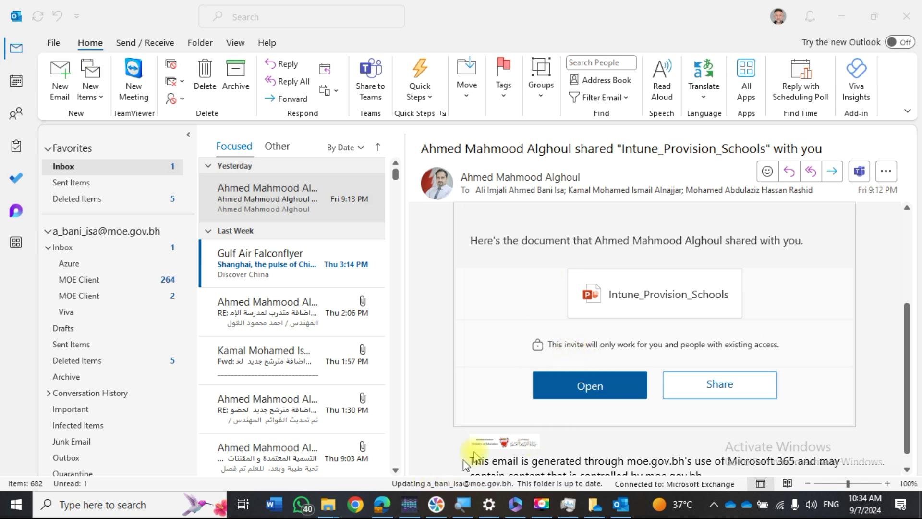
# - Review the available actions for the Pictures folder in the browser and for the Desktop folder in the Microsoft 365 app
pyautogui.click(384, 502)
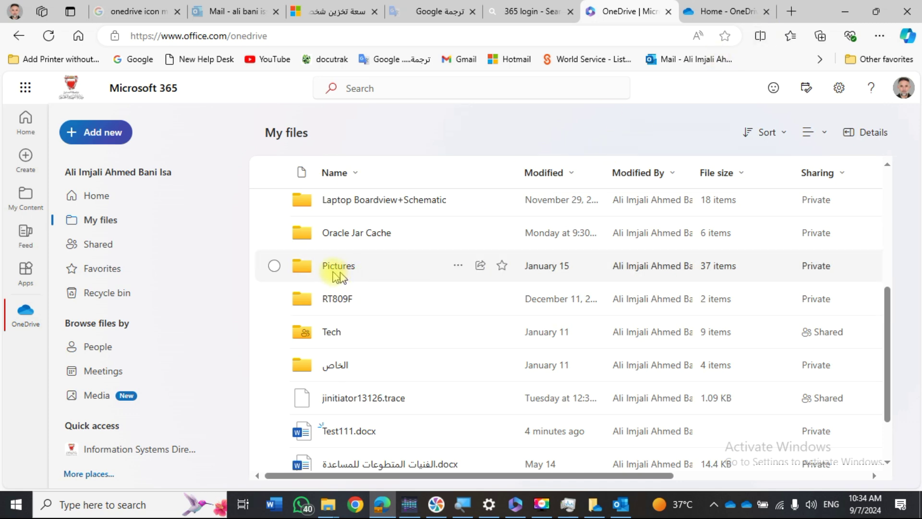
pyautogui.click(458, 265)
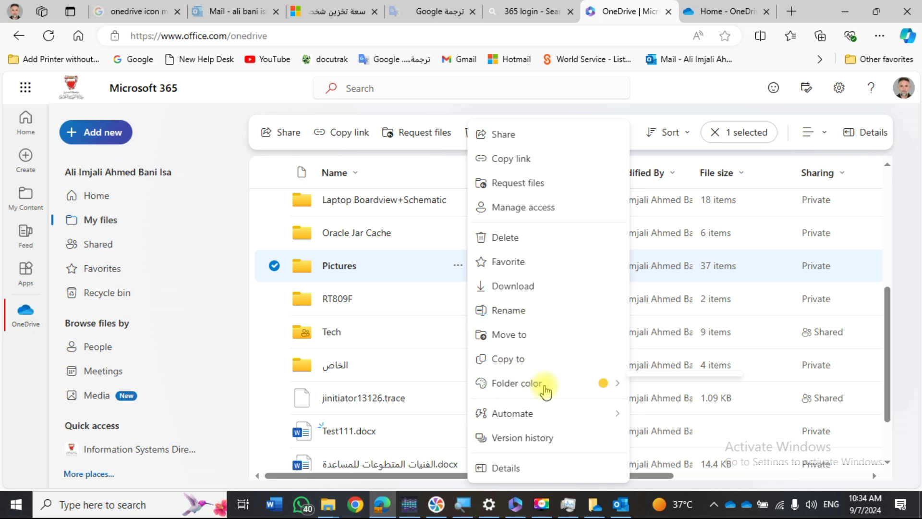
pyautogui.moveTo(545, 392)
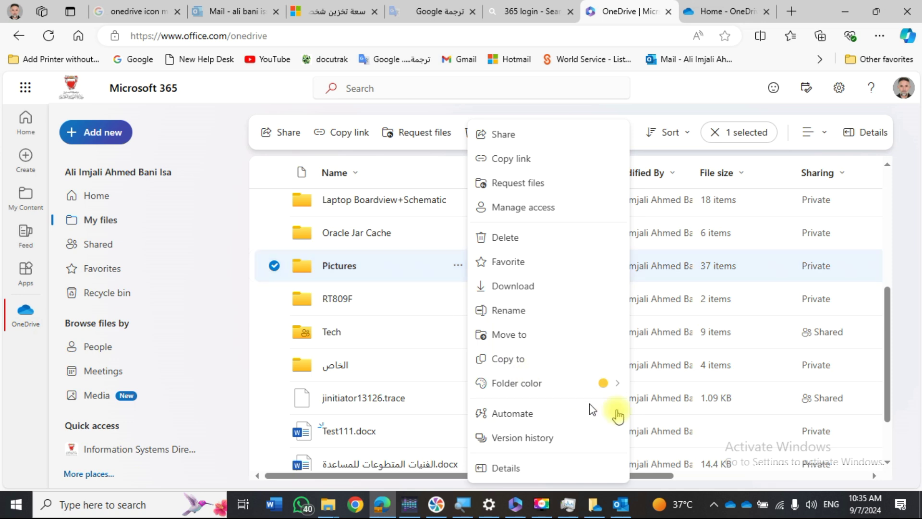
pyautogui.click(517, 510)
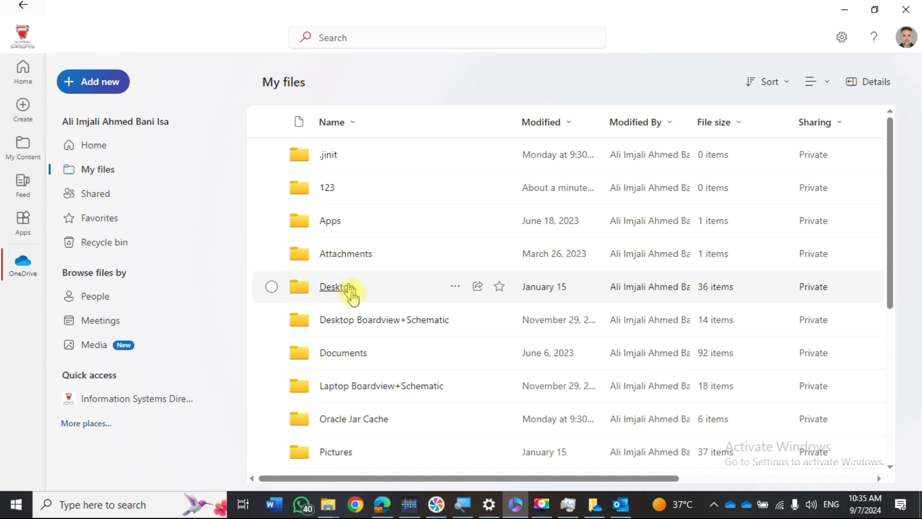
pyautogui.click(454, 288)
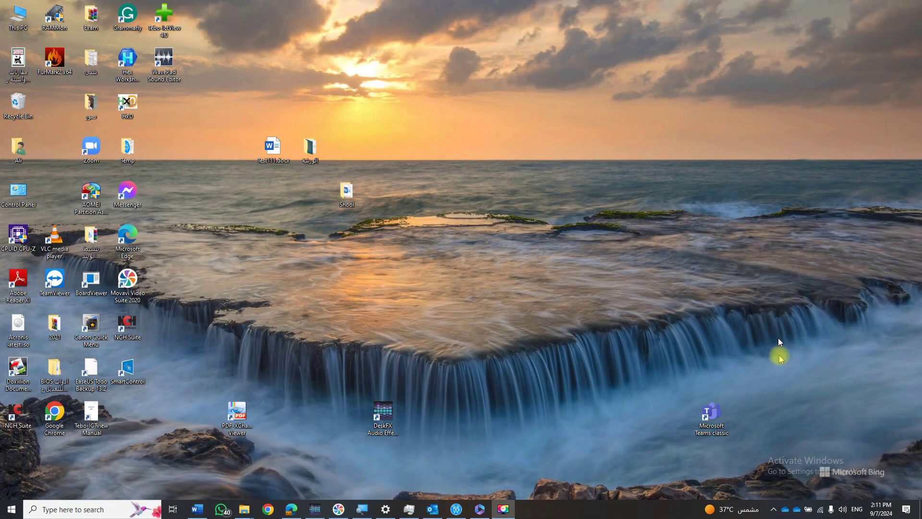
# - Open the sync and backup settings of OneDrive - moe.gov.bh and expand the advanced settings to show the Files On-Demand options
pyautogui.rightClick(785, 511)
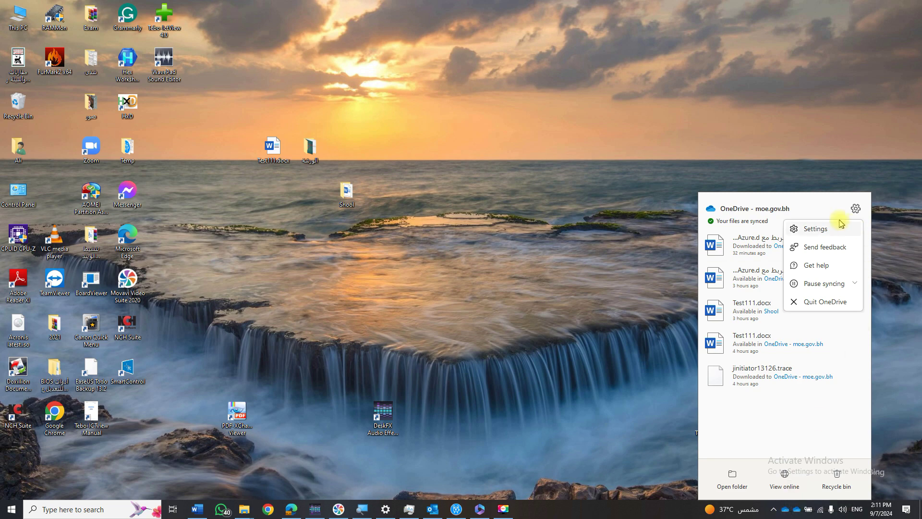
pyautogui.click(854, 210)
pyautogui.click(854, 209)
pyautogui.click(825, 230)
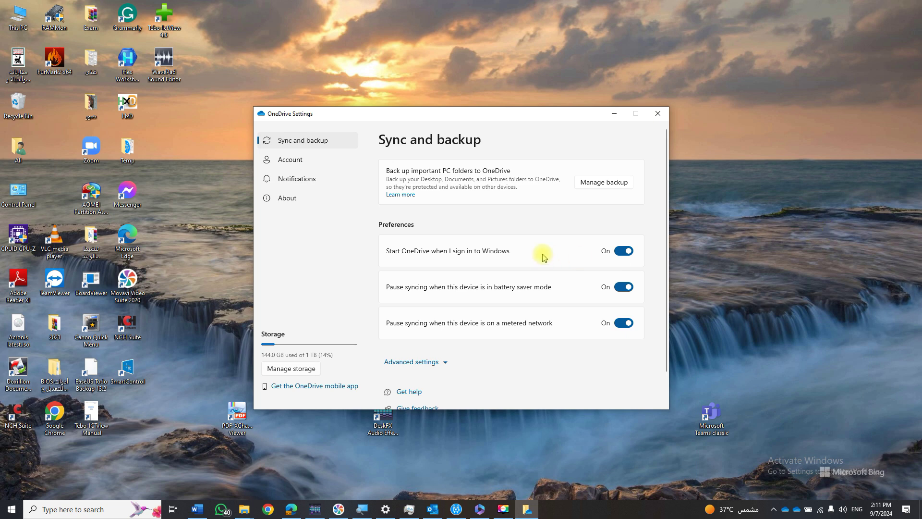
pyautogui.scroll(-2, 473, 288)
pyautogui.click(425, 328)
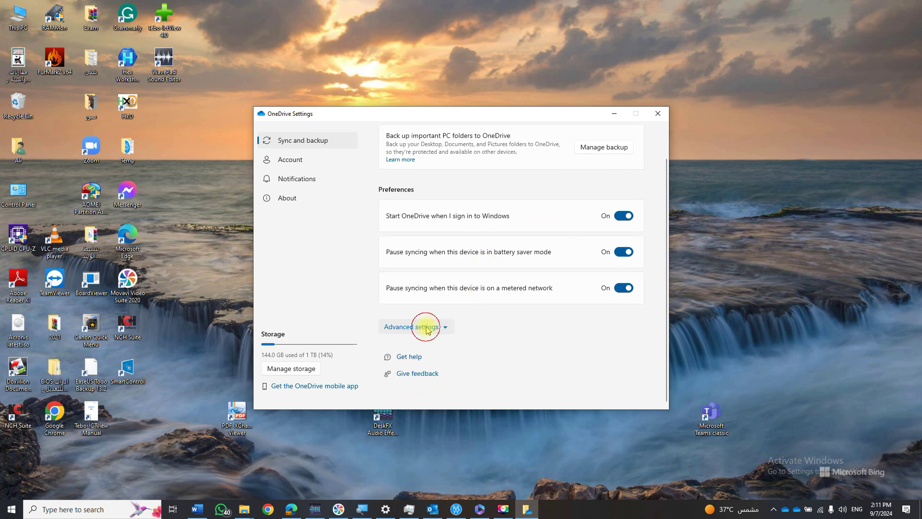
pyautogui.scroll(-3, 480, 327)
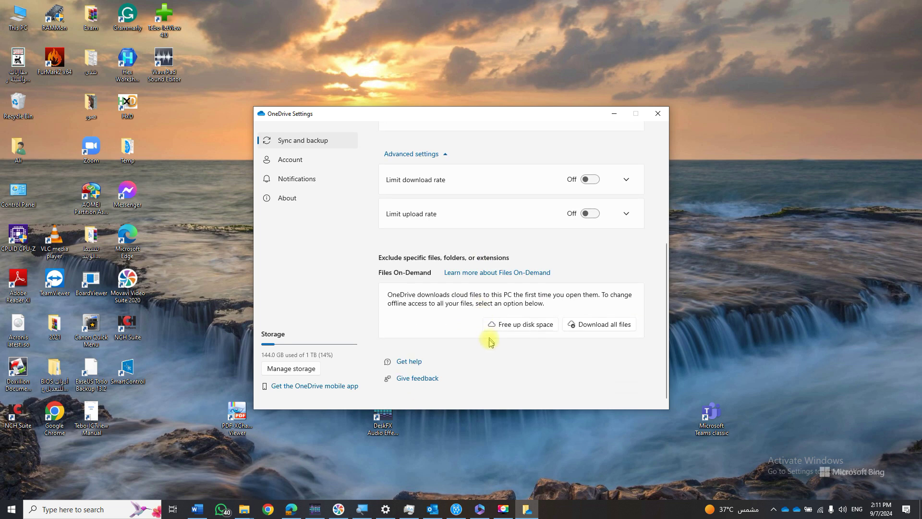